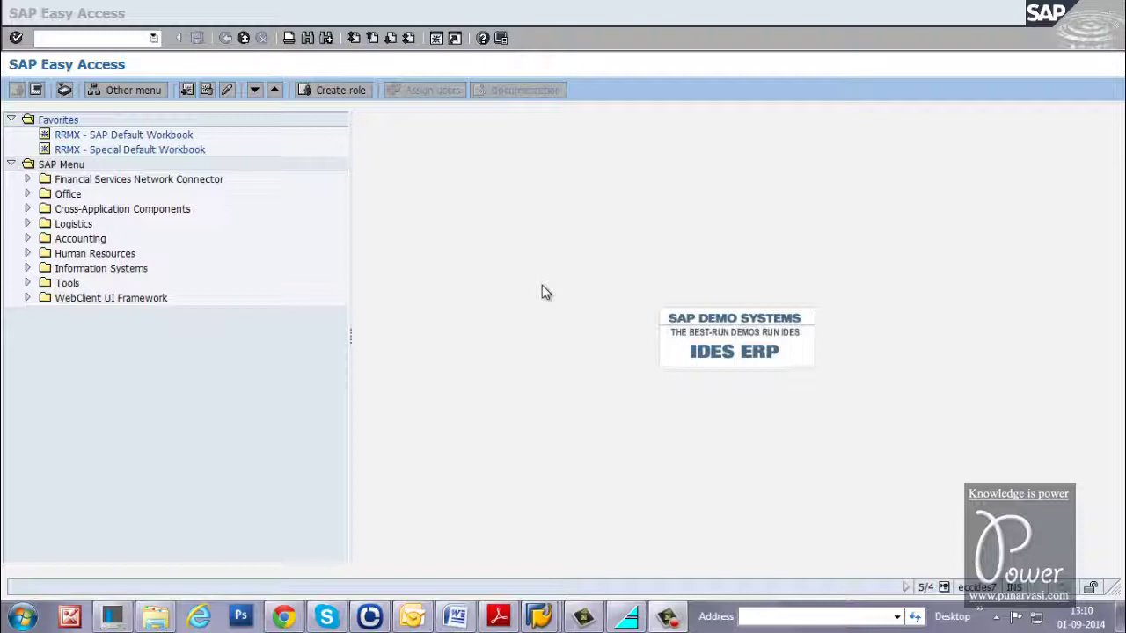
Open the Add-On Installation Tool from SAP Easy Access using its transaction code.
click(114, 39)
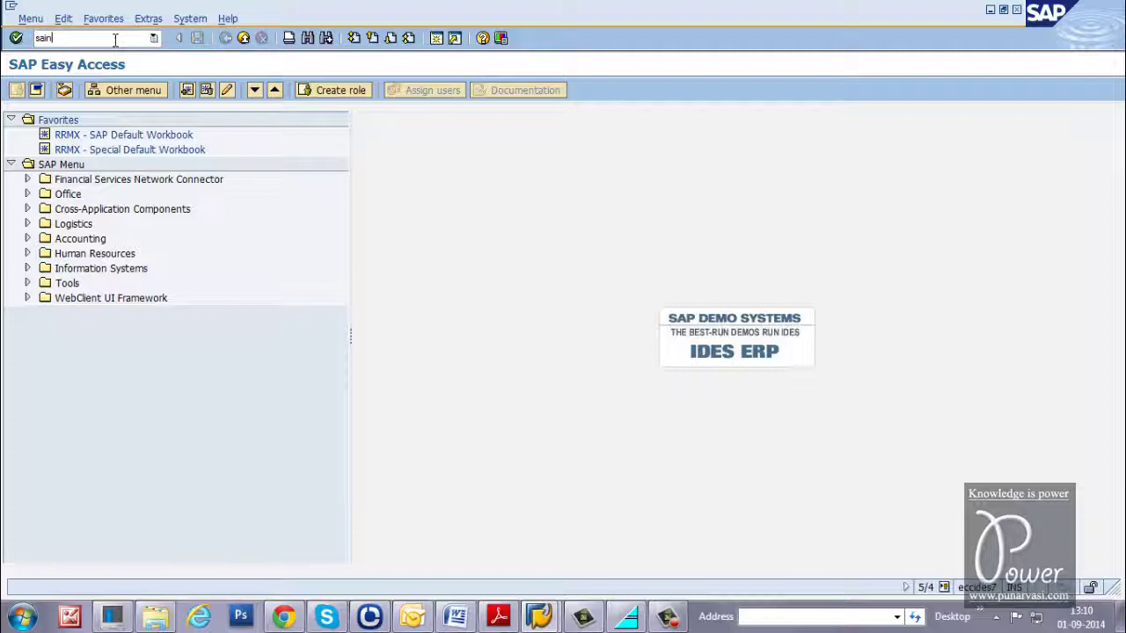
key(Return)
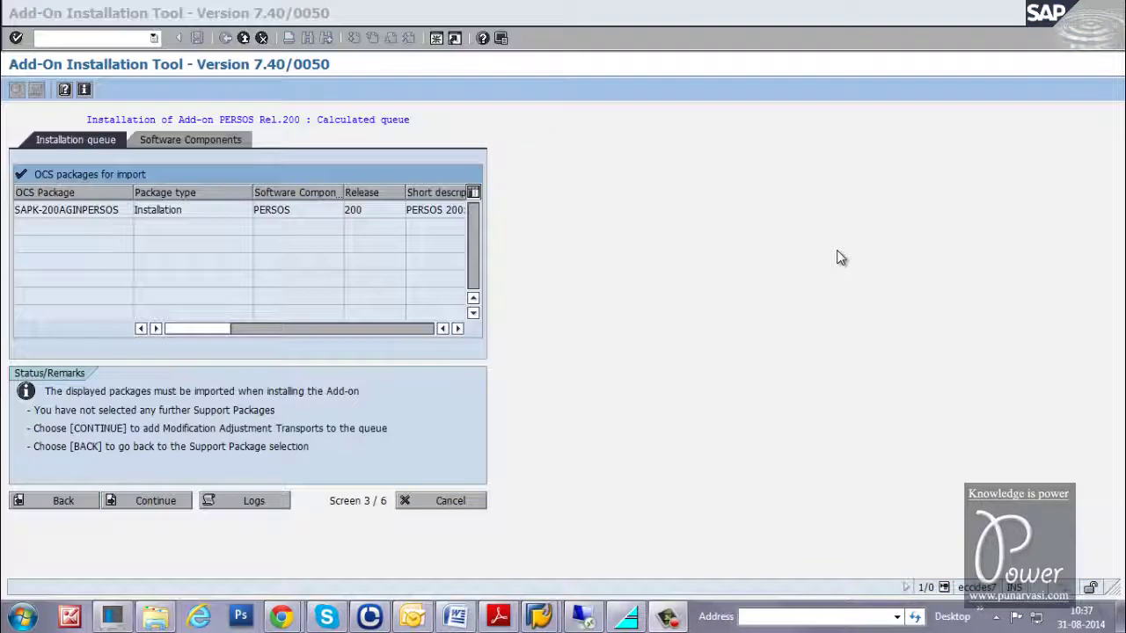
click(125, 500)
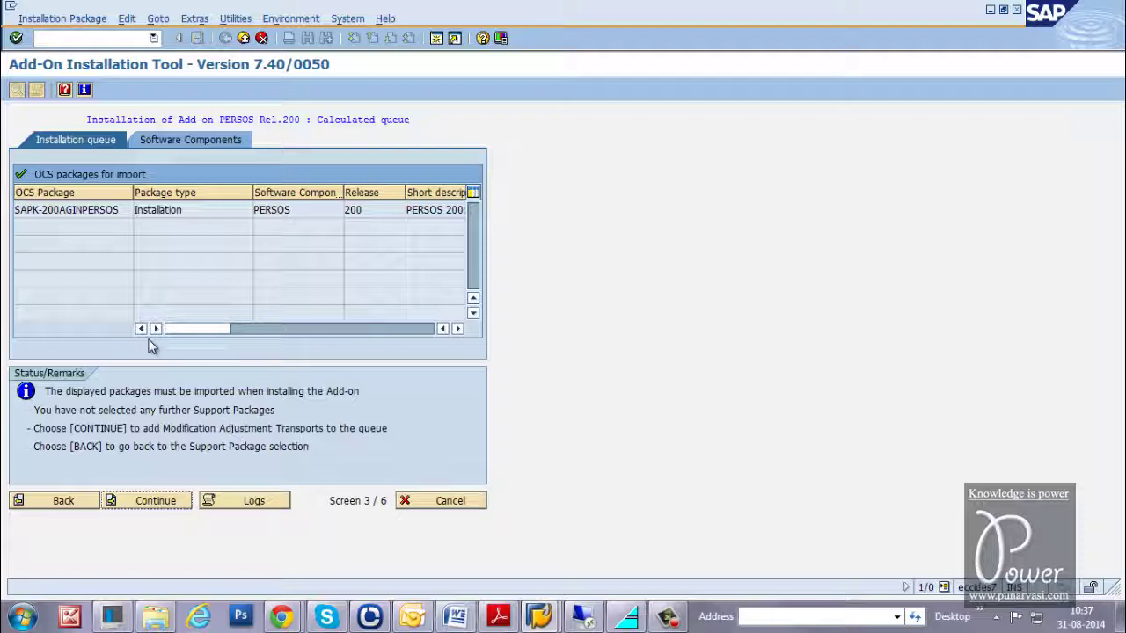
Switch to the remote server and locate the K-200AGINPERSOS.SAR archive and the sapcar application in the trans folder.
click(582, 616)
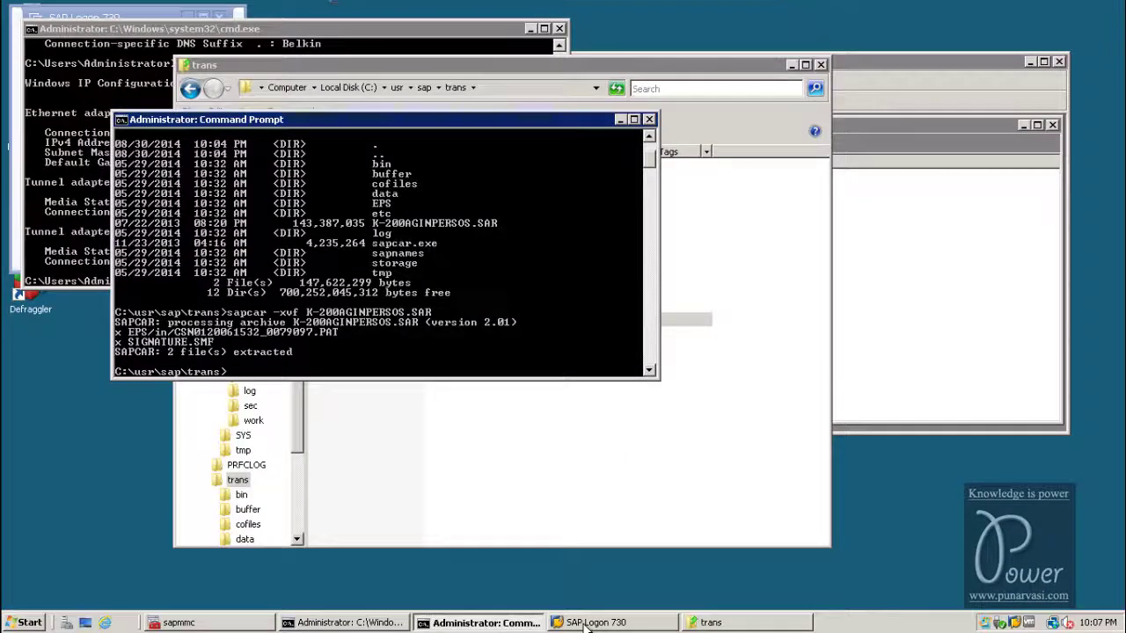
click(484, 458)
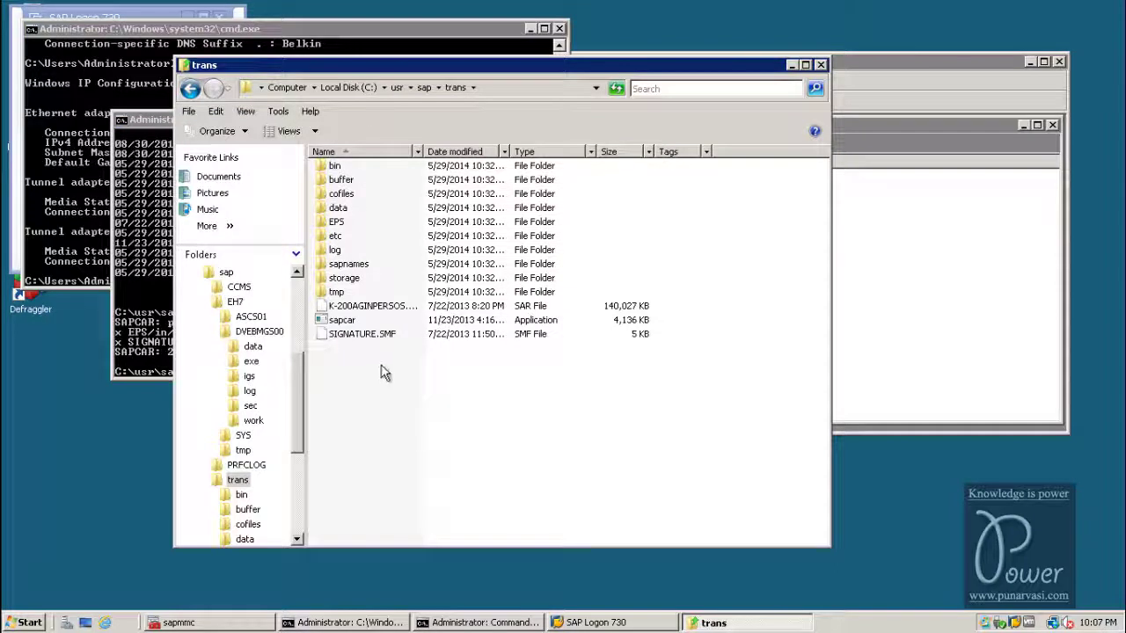
click(360, 306)
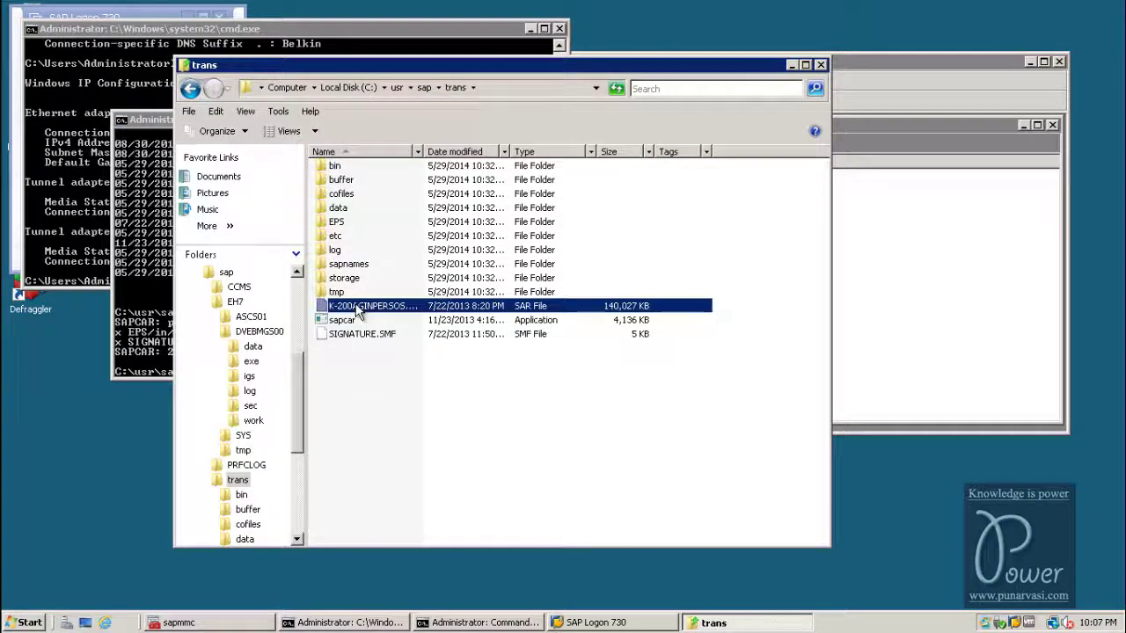
double_click(418, 152)
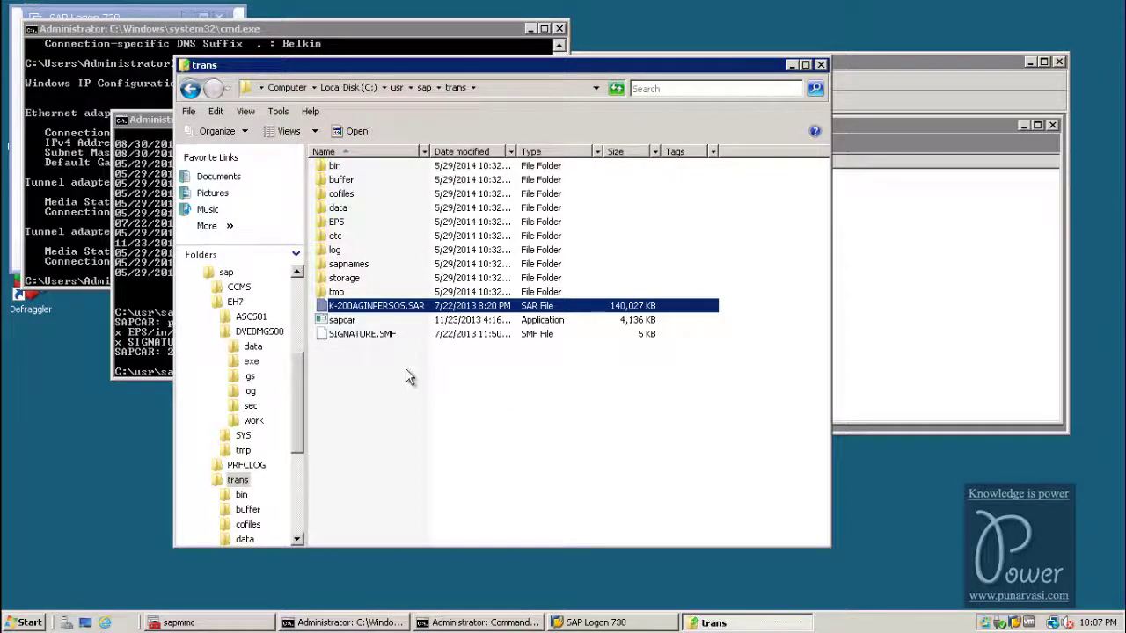
click(338, 324)
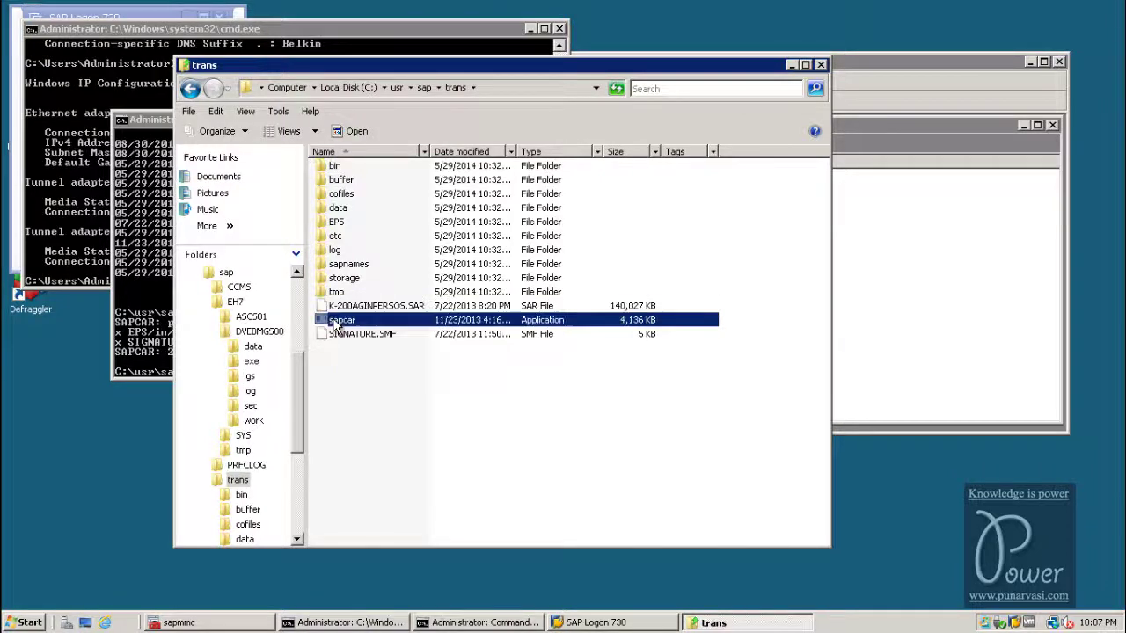
Browse from the sap folder to the exe folder at C:\usr\sap\EH7\DVEBMGS00\exe.
click(423, 88)
double_click(337, 181)
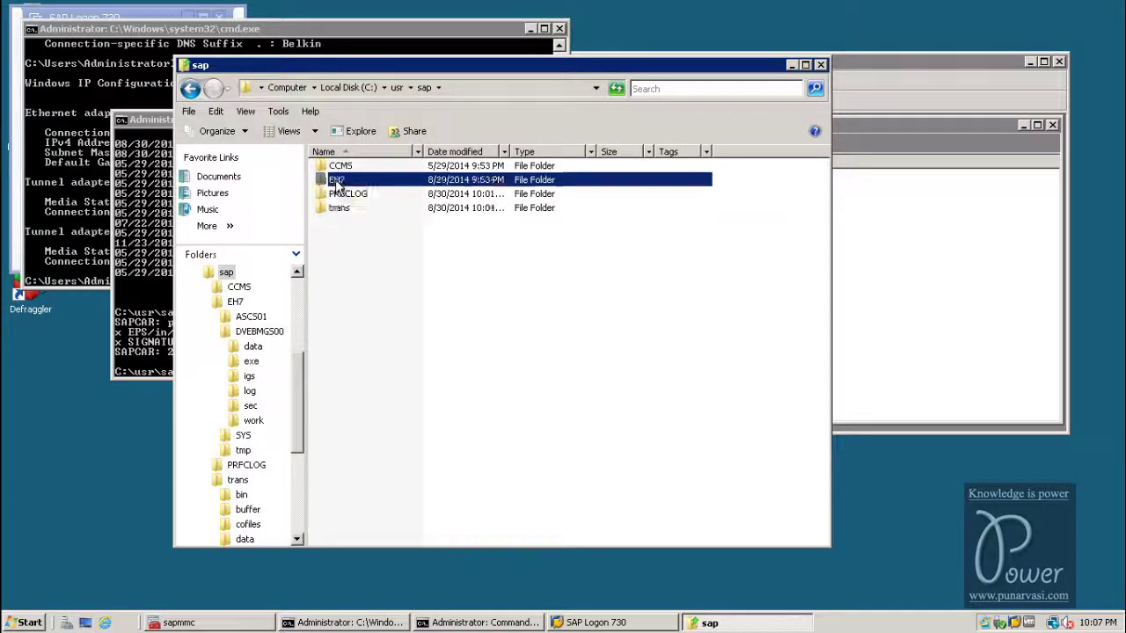
double_click(337, 180)
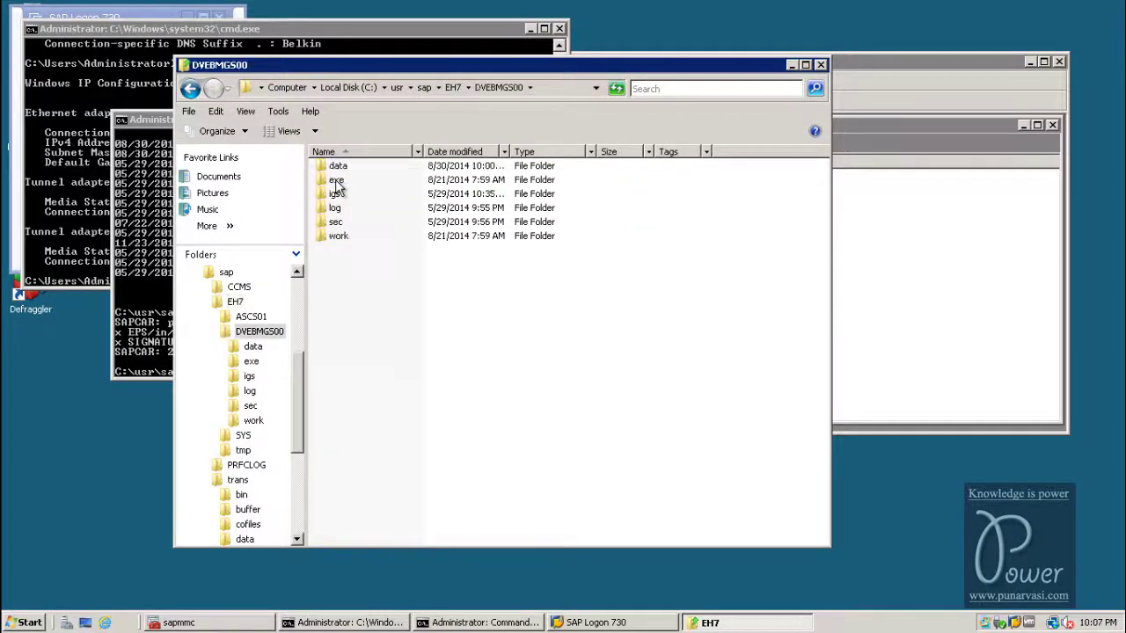
double_click(335, 180)
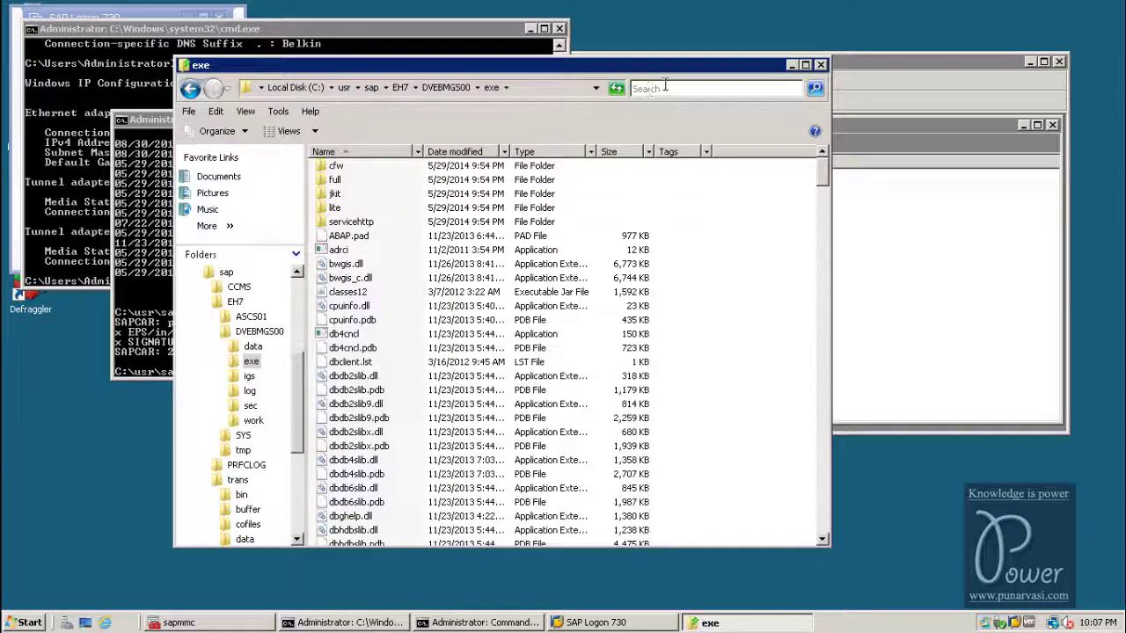
Search the exe folder for sapcar and copy the sapcar application.
text(sa)
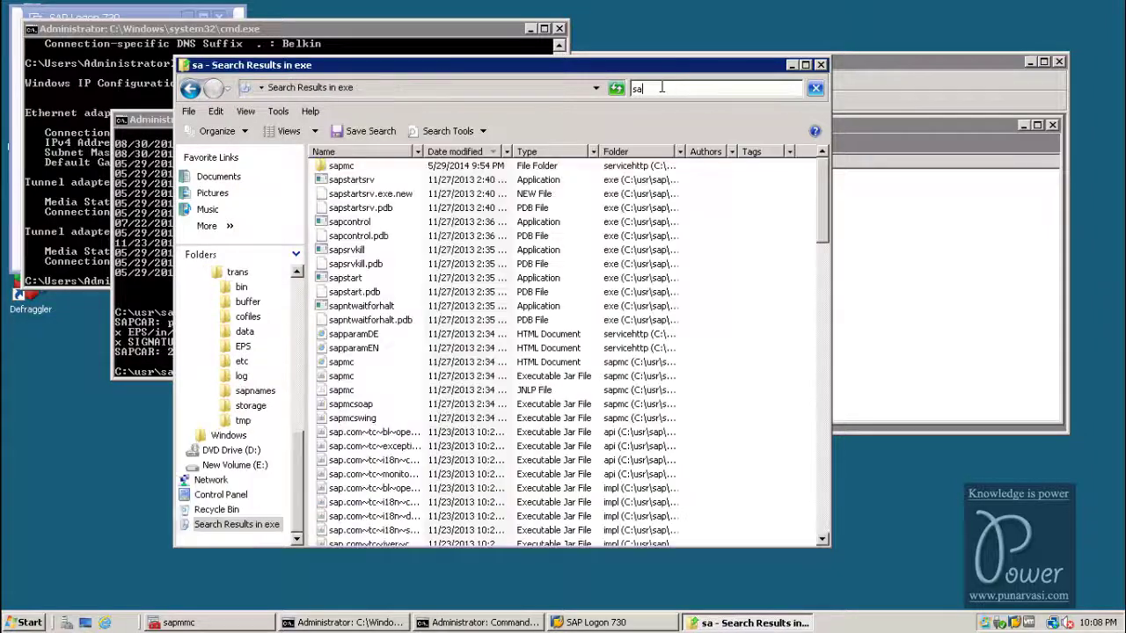
text(p)
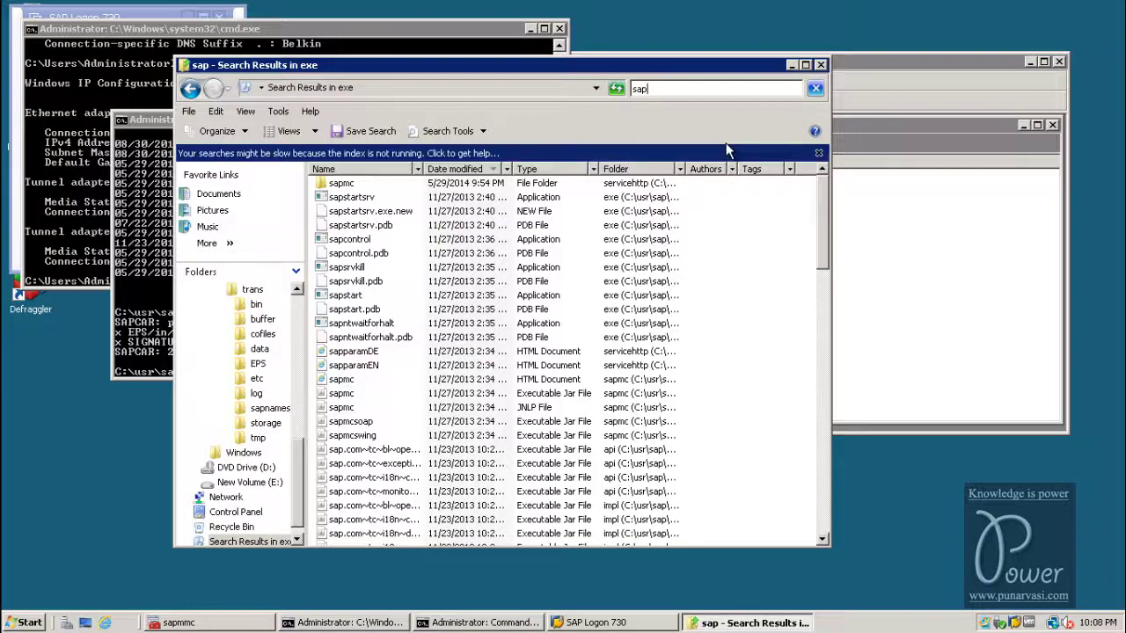
text(car)
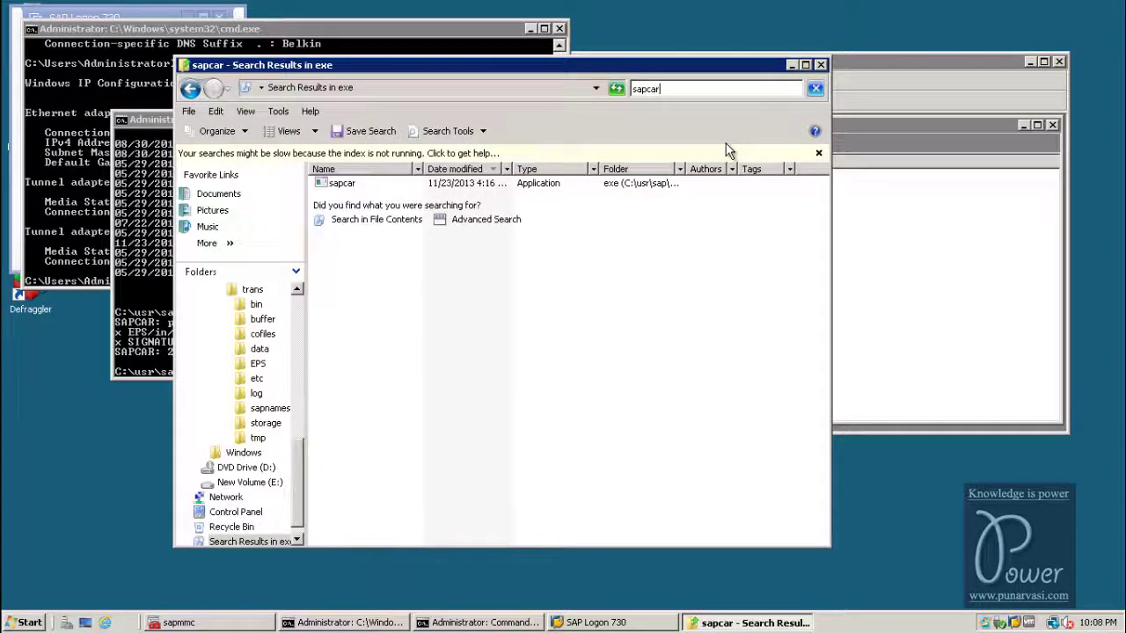
right_click(339, 186)
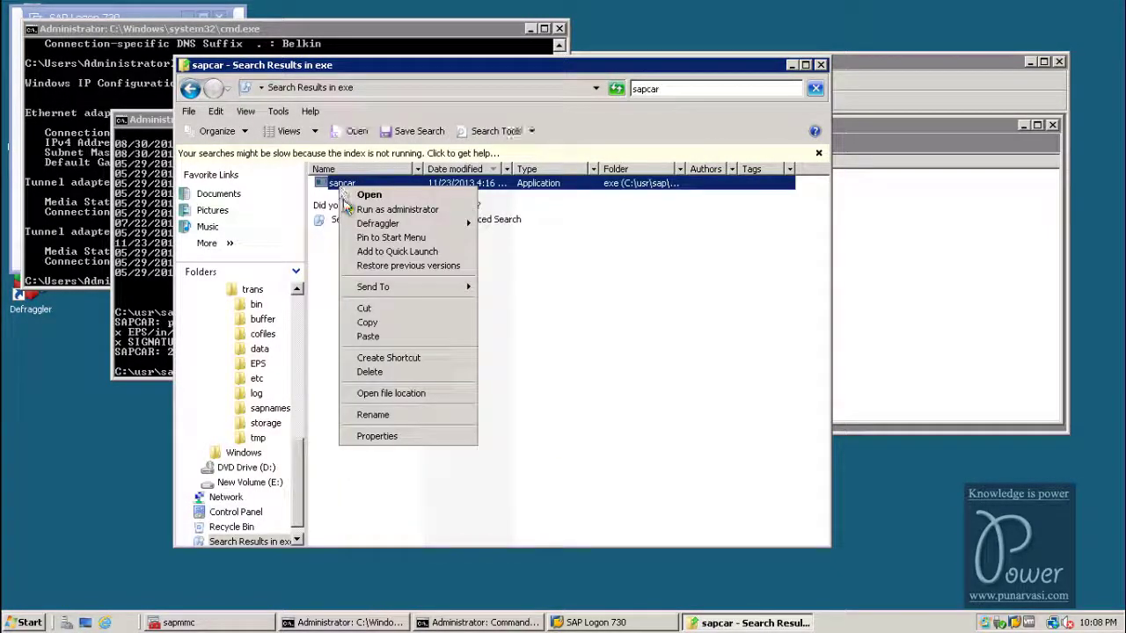
click(365, 325)
Return to the C:\usr\sap\trans folder and point out the sapcar application and the K-200AGINPERSOS.SAR archive.
click(188, 92)
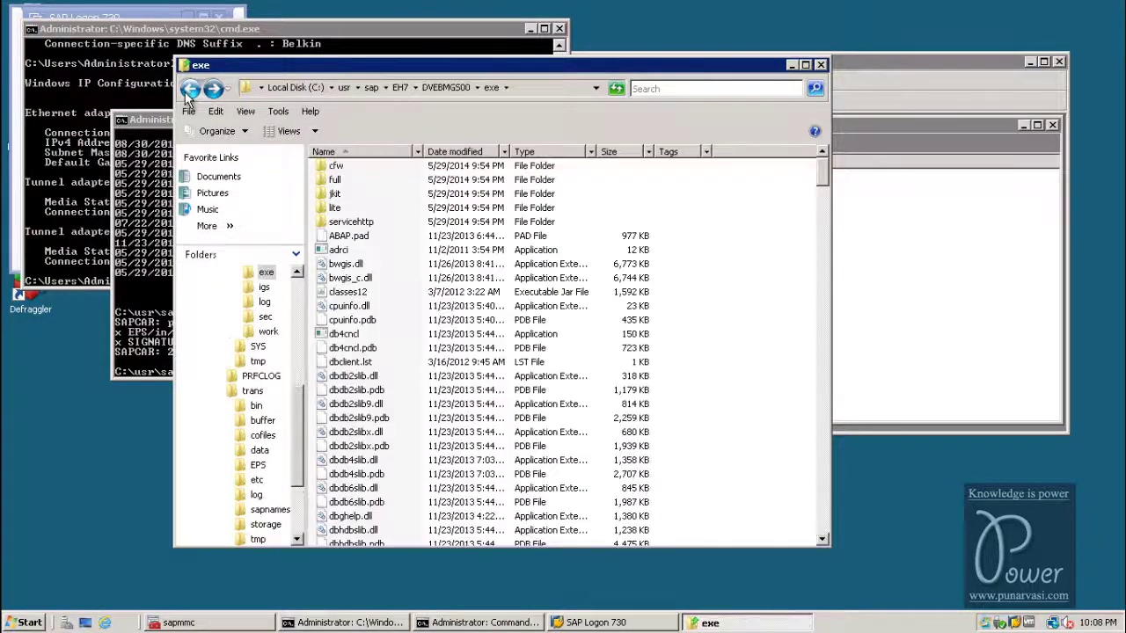
click(188, 91)
click(189, 91)
click(189, 91)
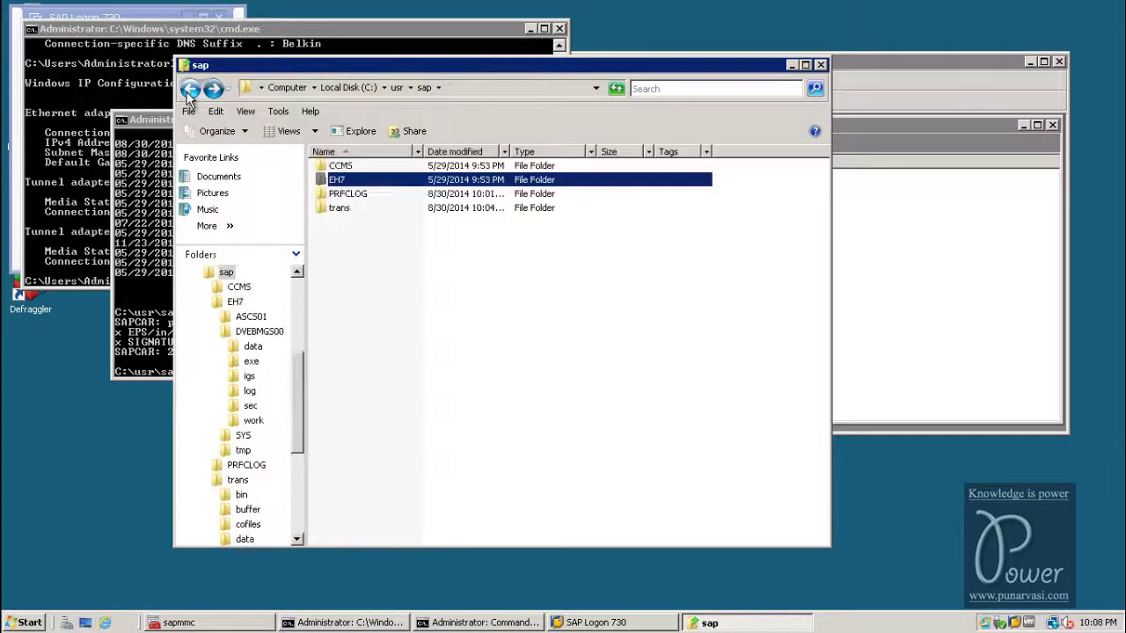
click(341, 212)
double_click(341, 213)
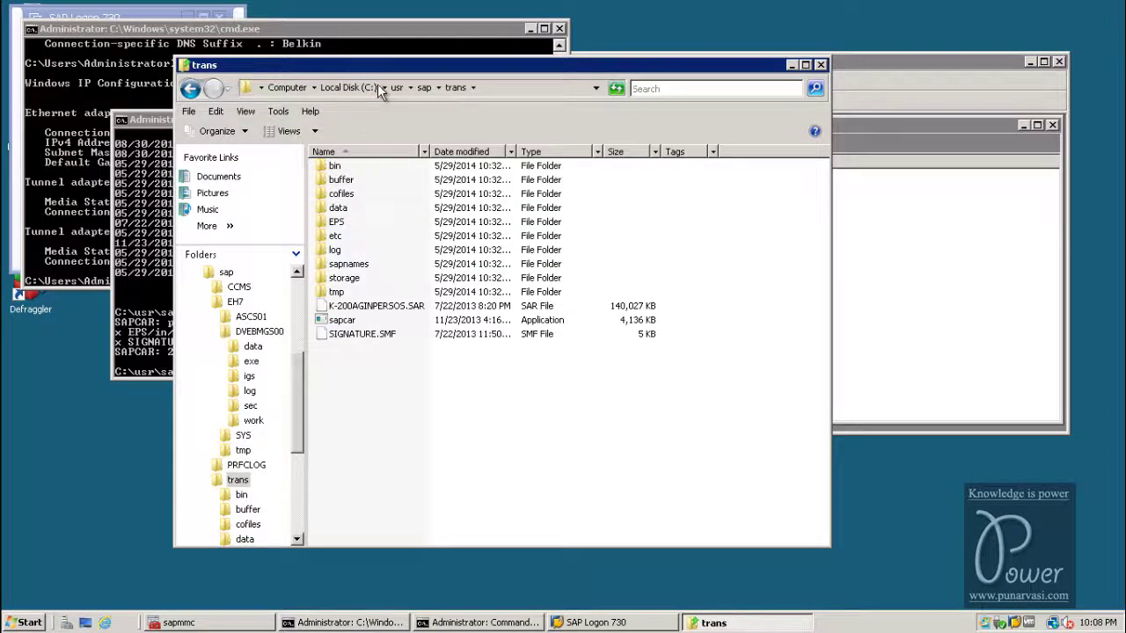
click(339, 320)
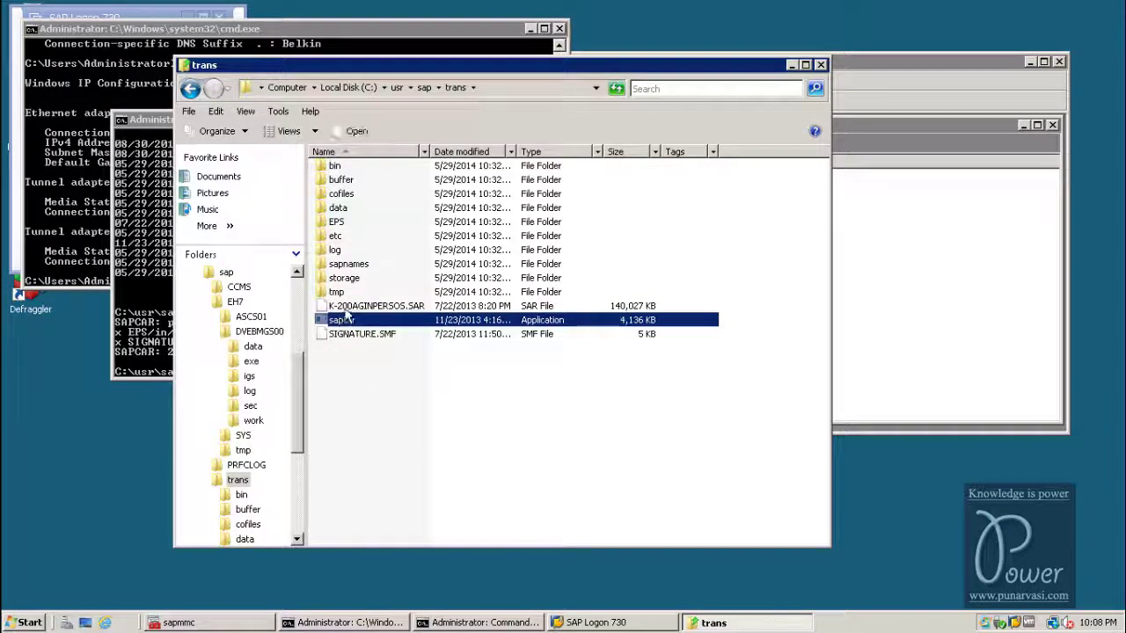
click(457, 306)
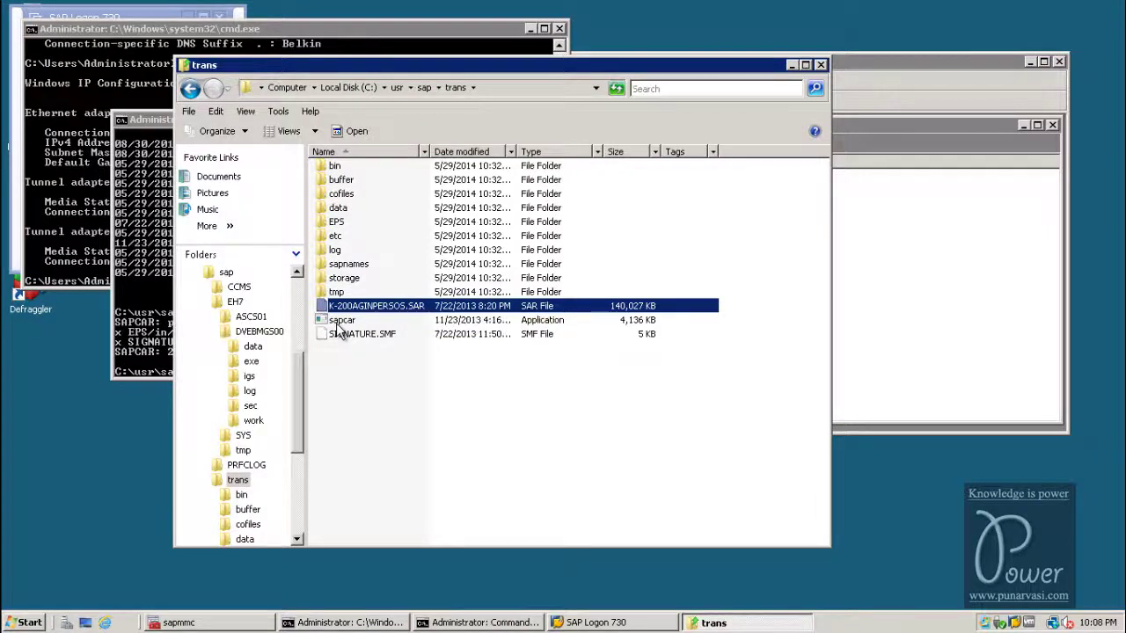
click(338, 322)
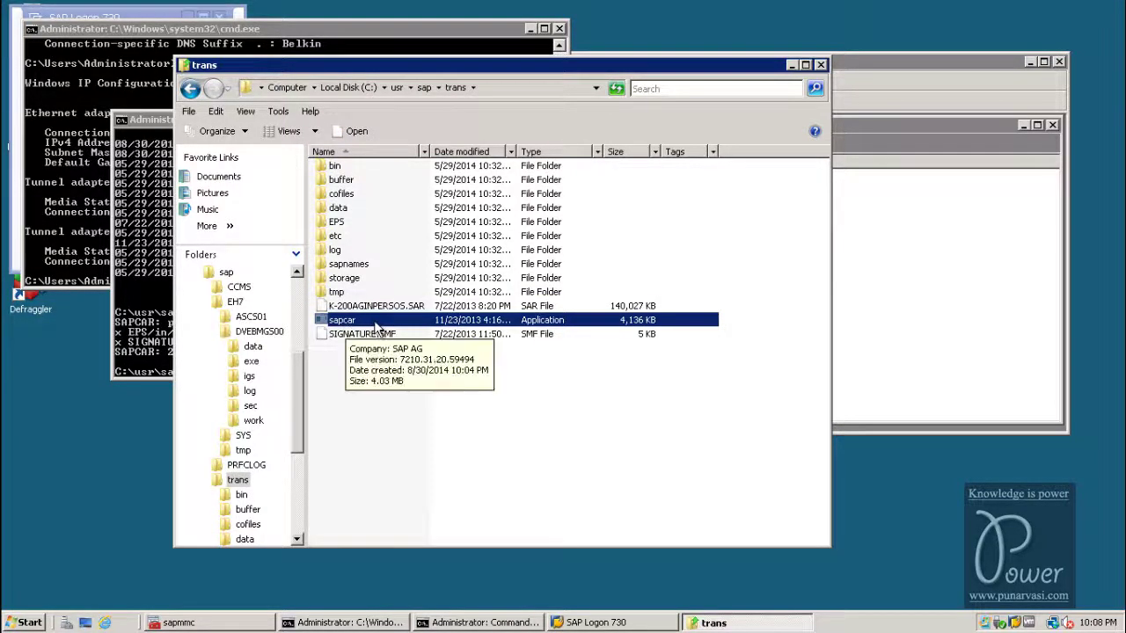
Copy the trans folder's address, change the command prompt to C:\usr\sap\trans, and recall the command sapcar -xvf K-200AGINPERSOS.SAR.
right_click(455, 91)
click(471, 98)
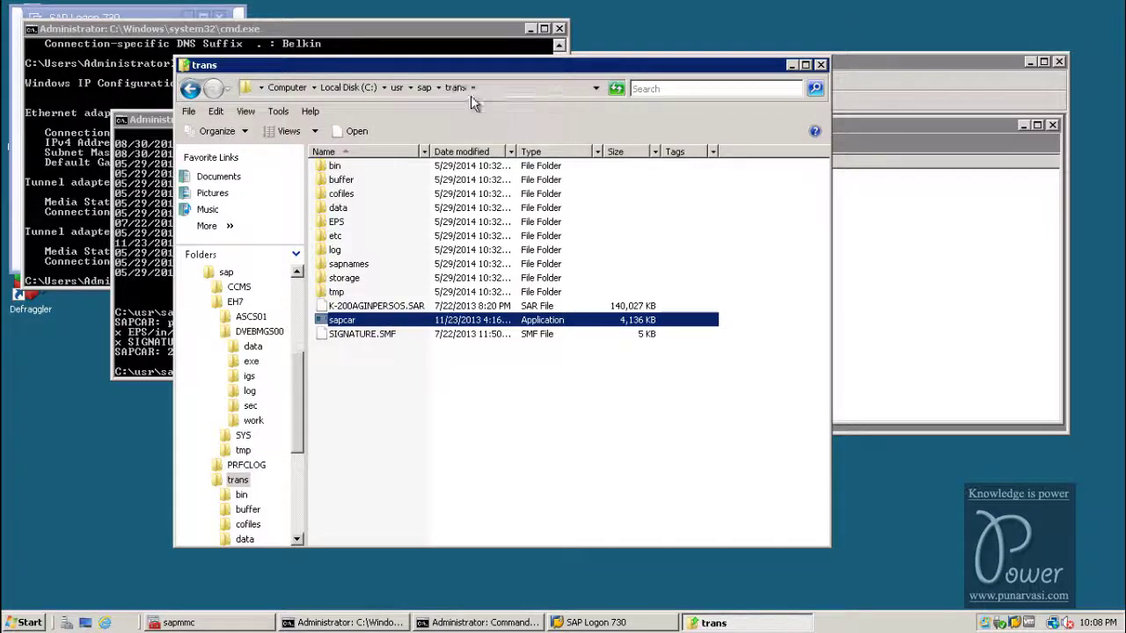
click(161, 123)
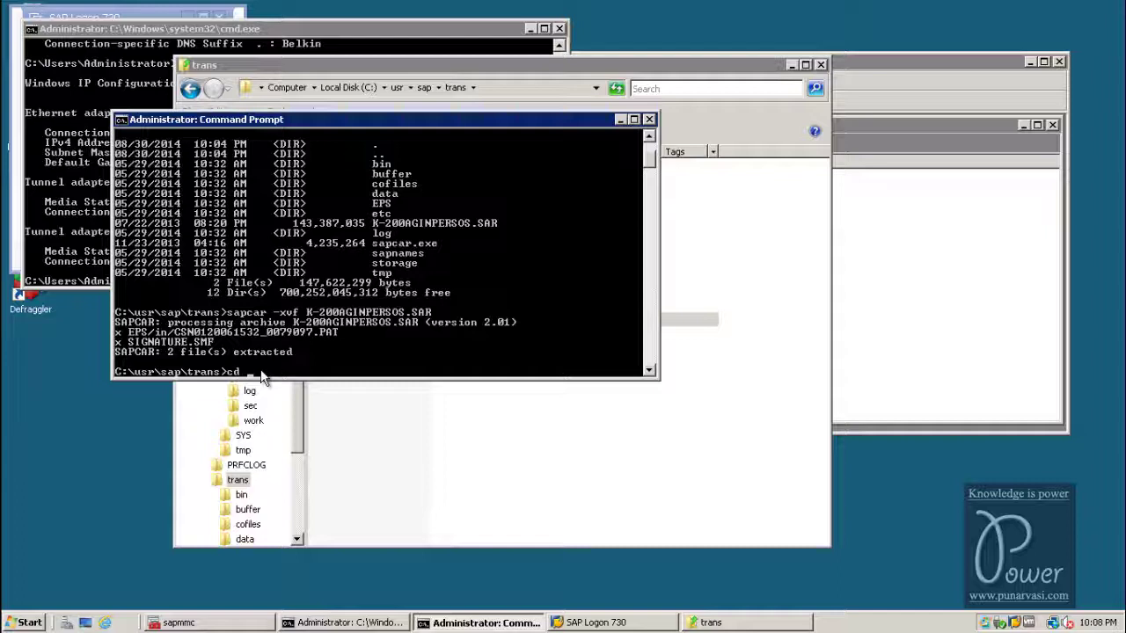
text(cd)
right_click(261, 376)
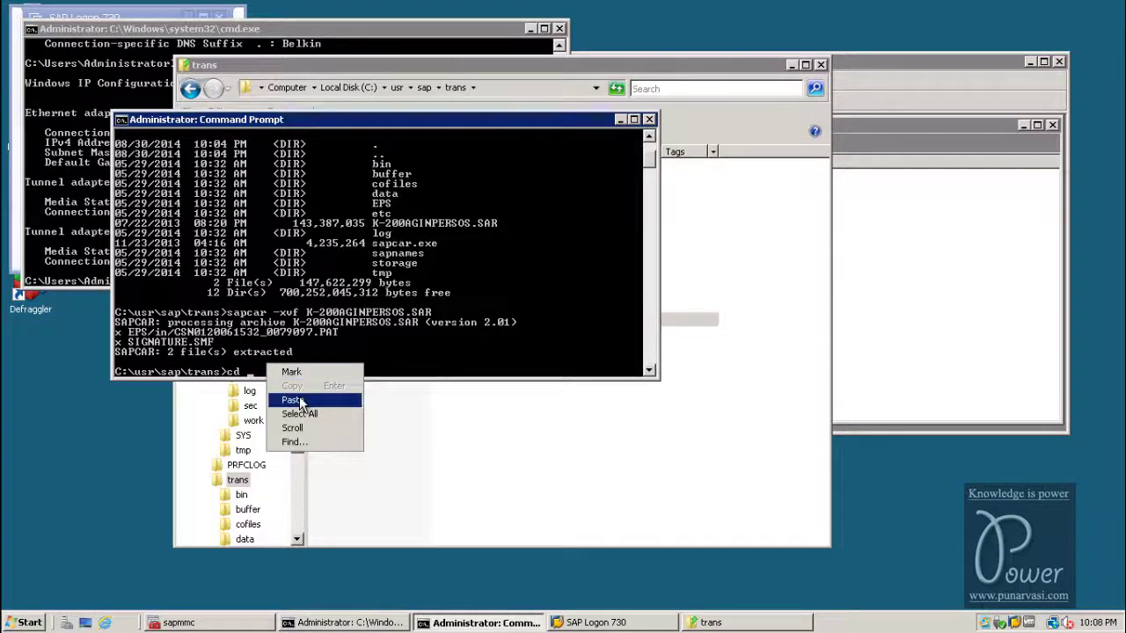
click(299, 400)
key(Return)
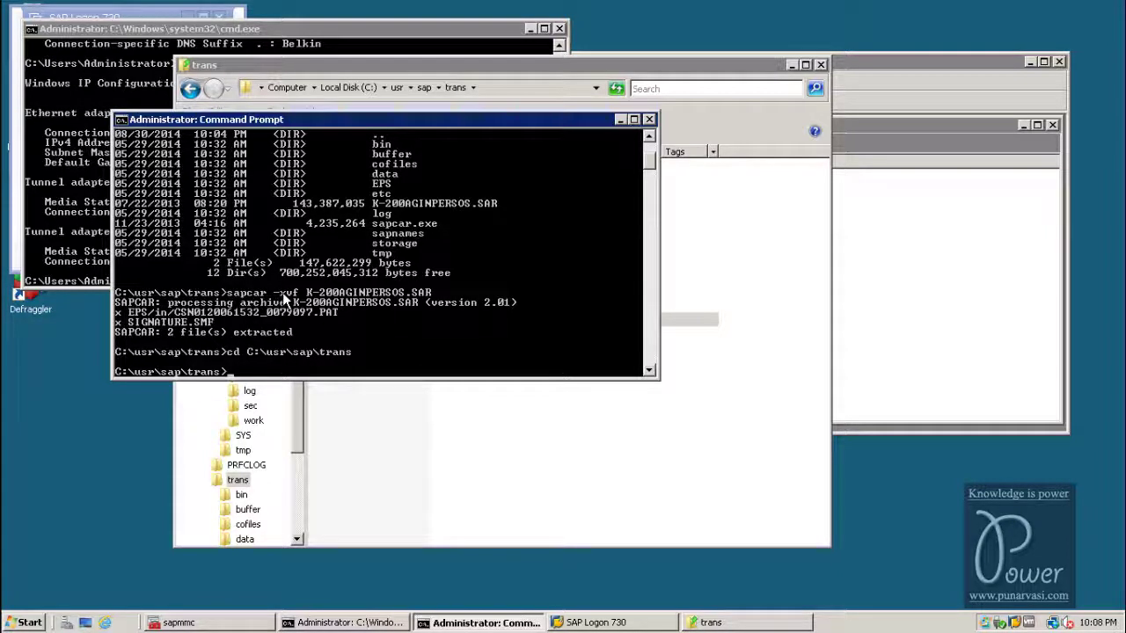
key(Up)
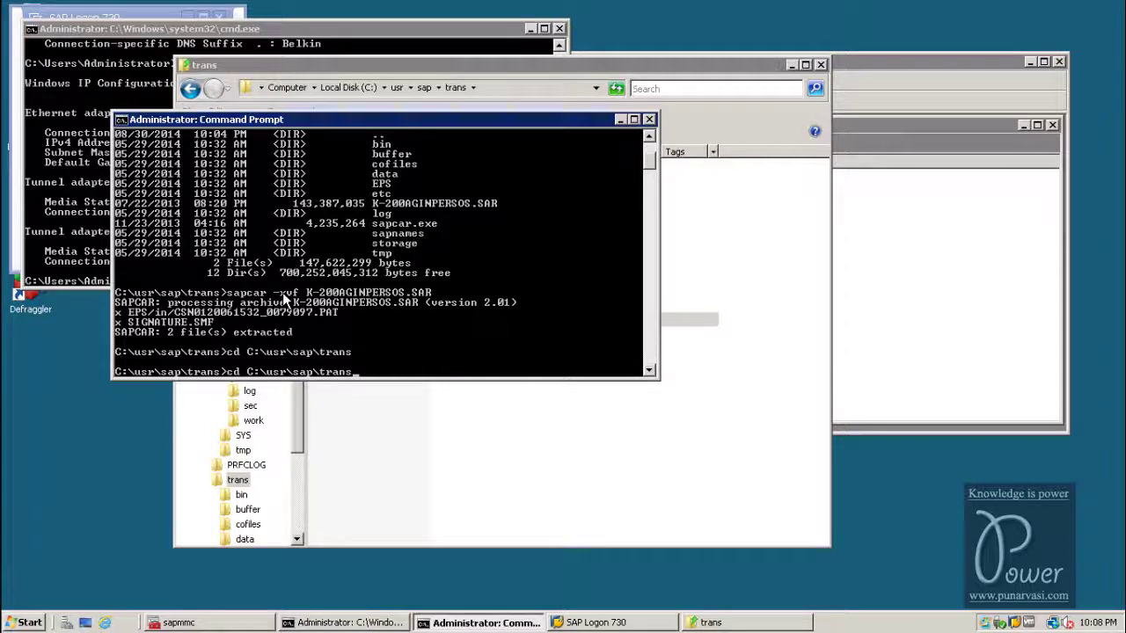
key(Up)
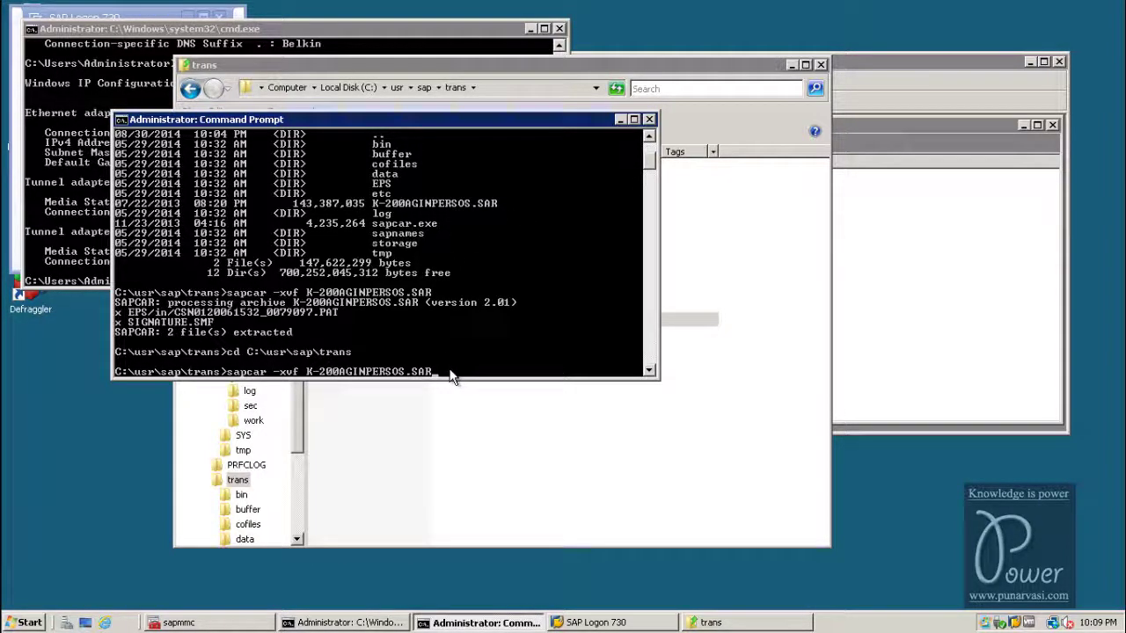
click(461, 432)
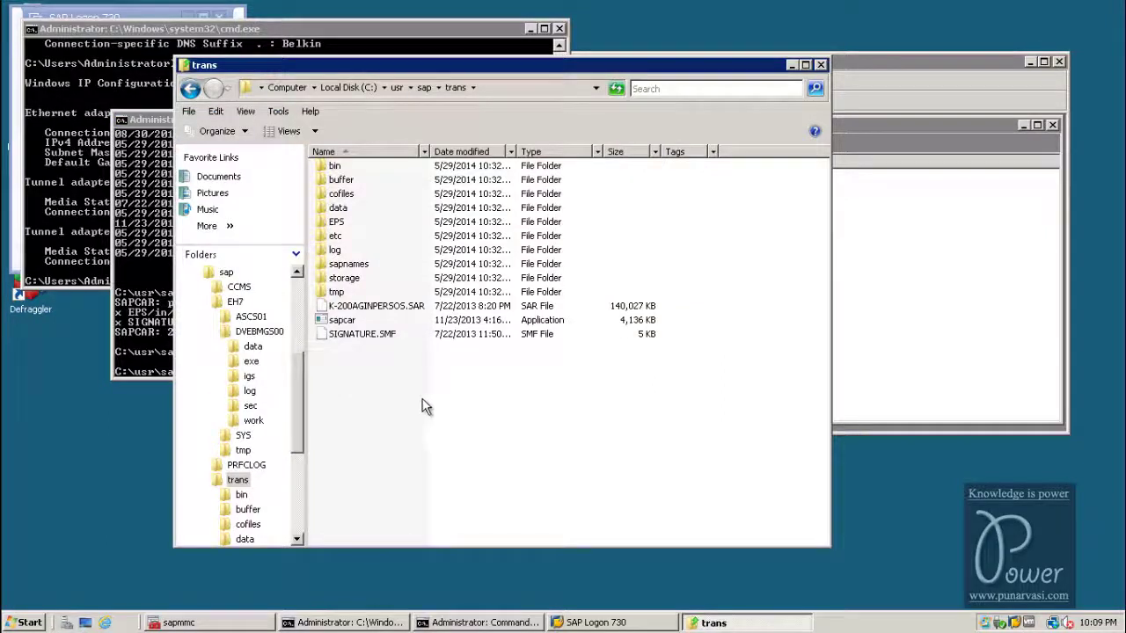
double_click(335, 224)
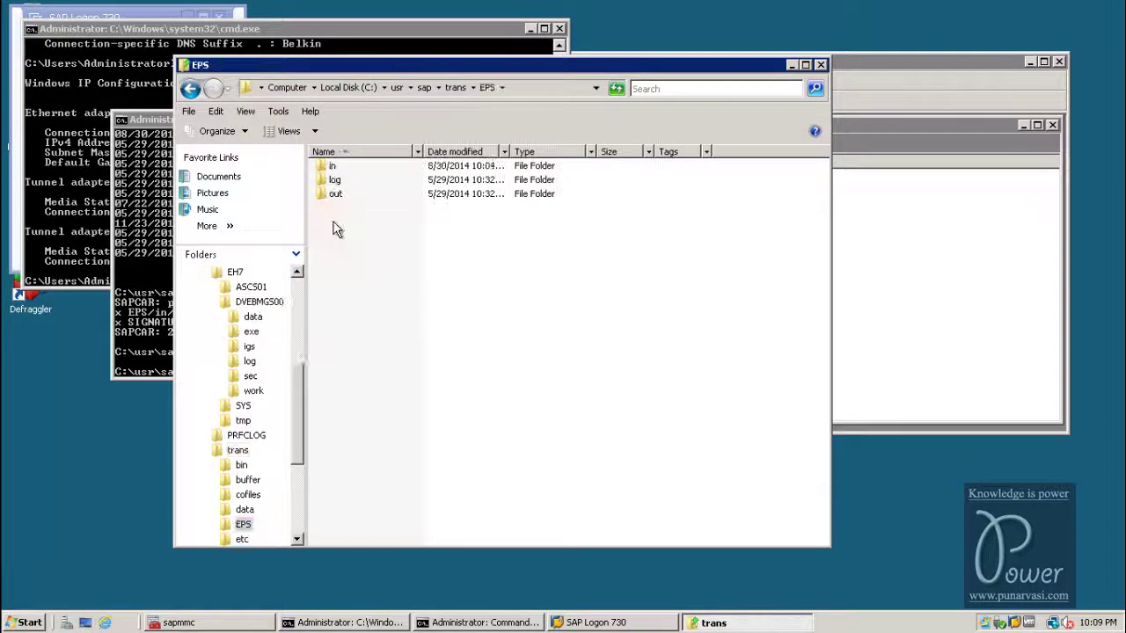
double_click(323, 166)
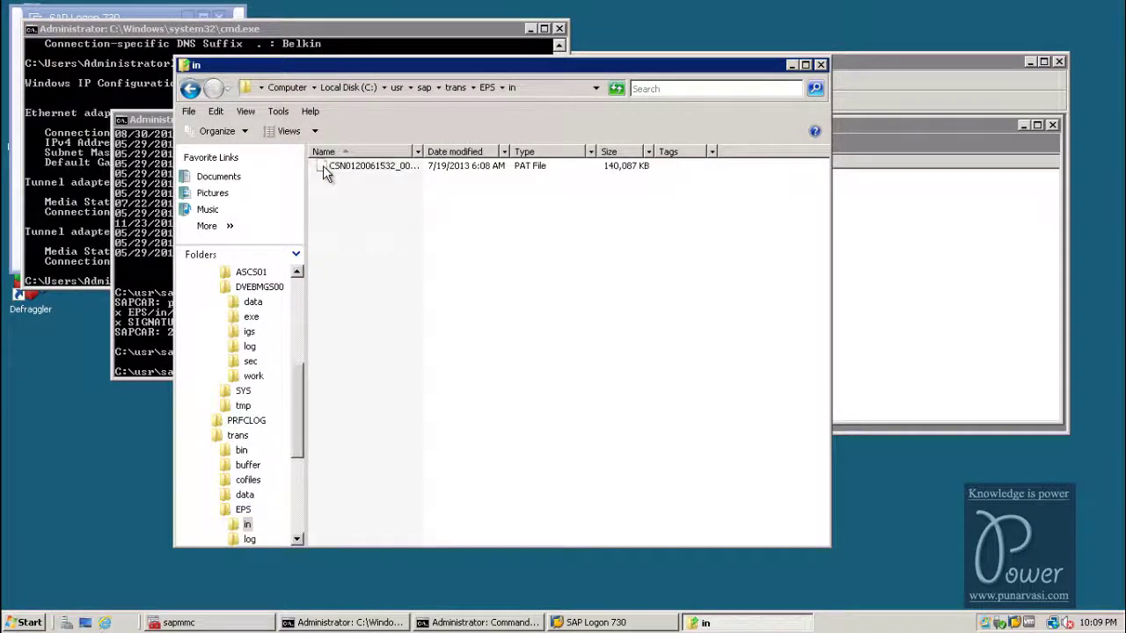
double_click(426, 146)
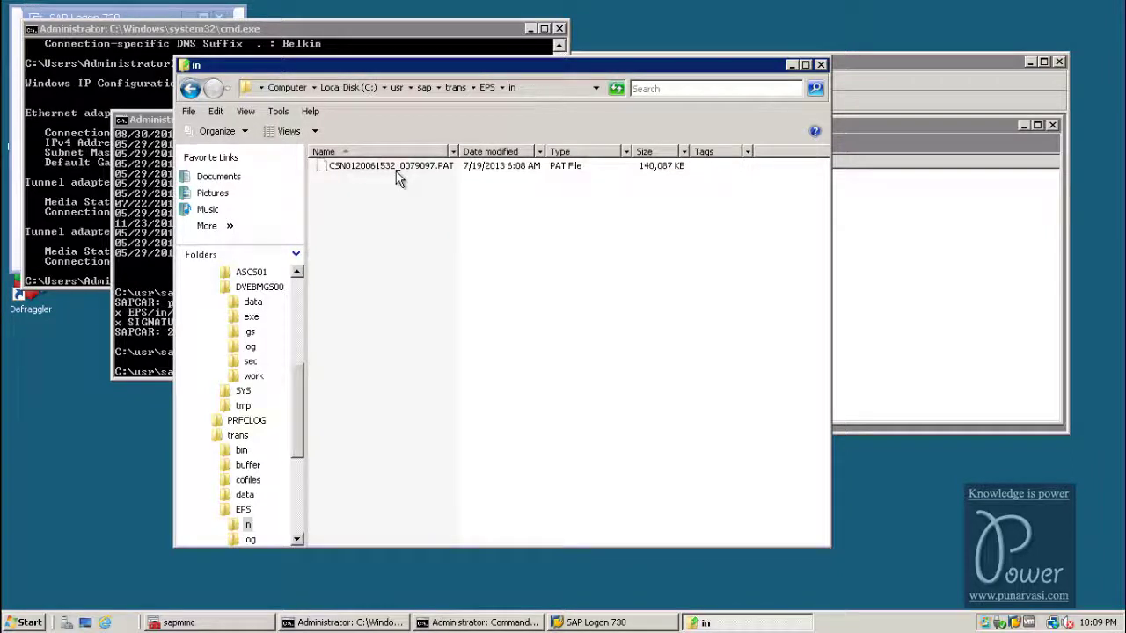
click(396, 171)
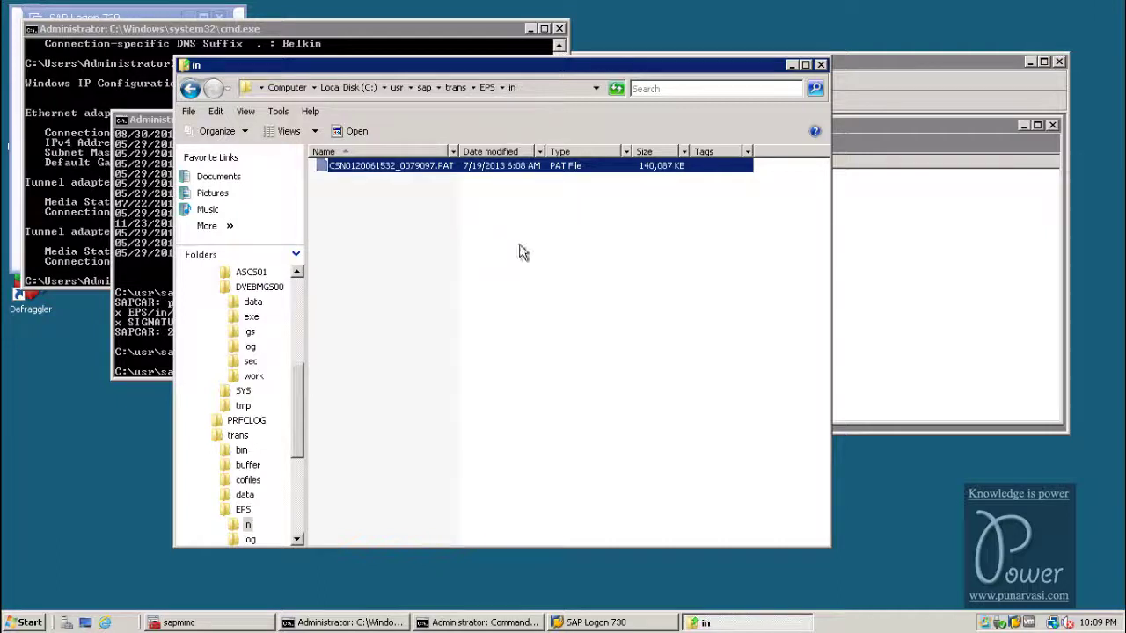
Leave the remote desktop for the SAP Add-On Installation Tool and view the options for loading installation packages.
mouse_move(727, 9)
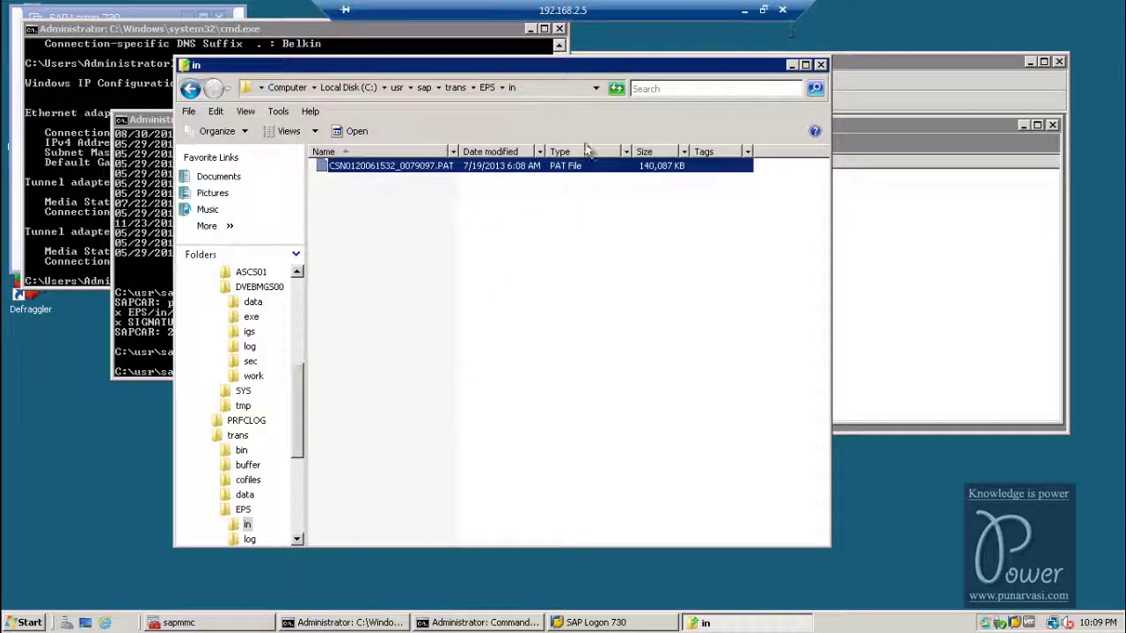
click(740, 10)
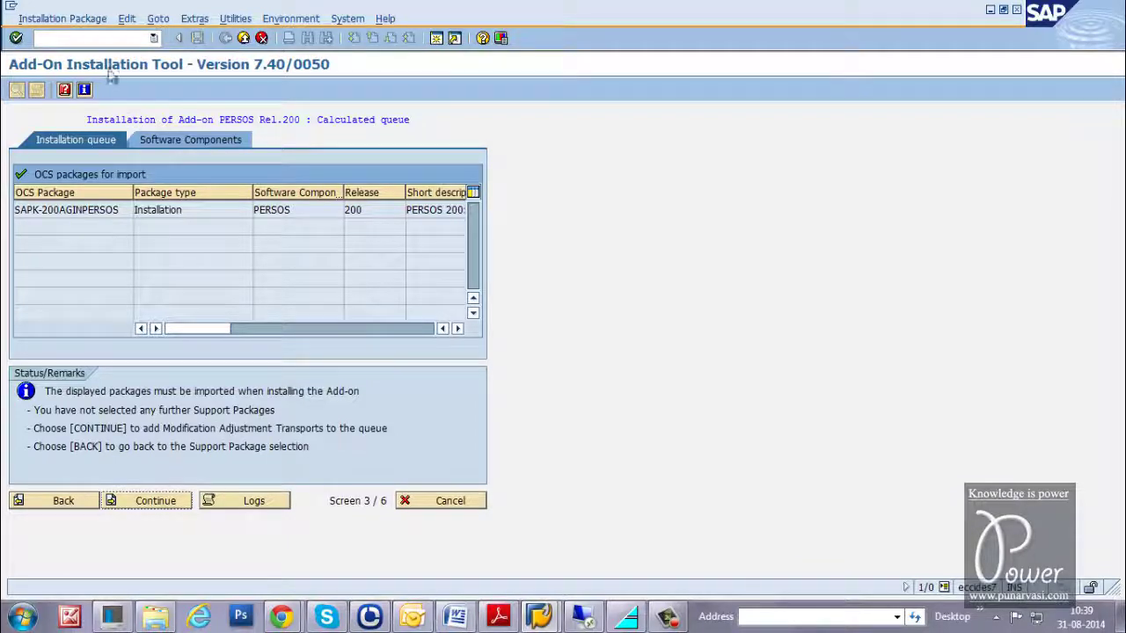
click(72, 19)
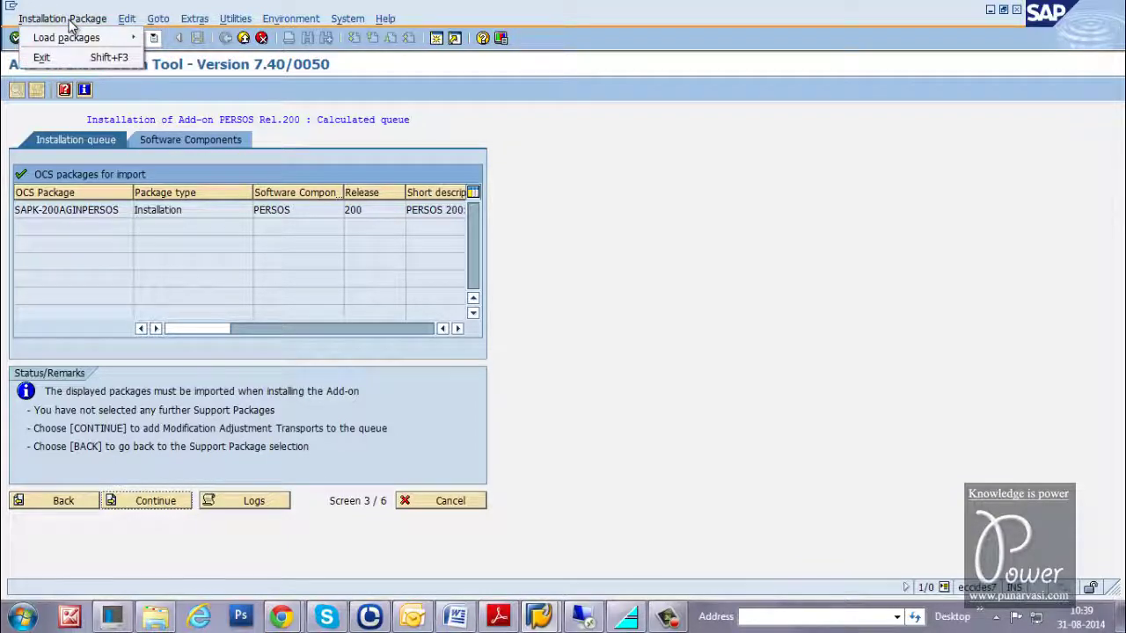
mouse_move(59, 38)
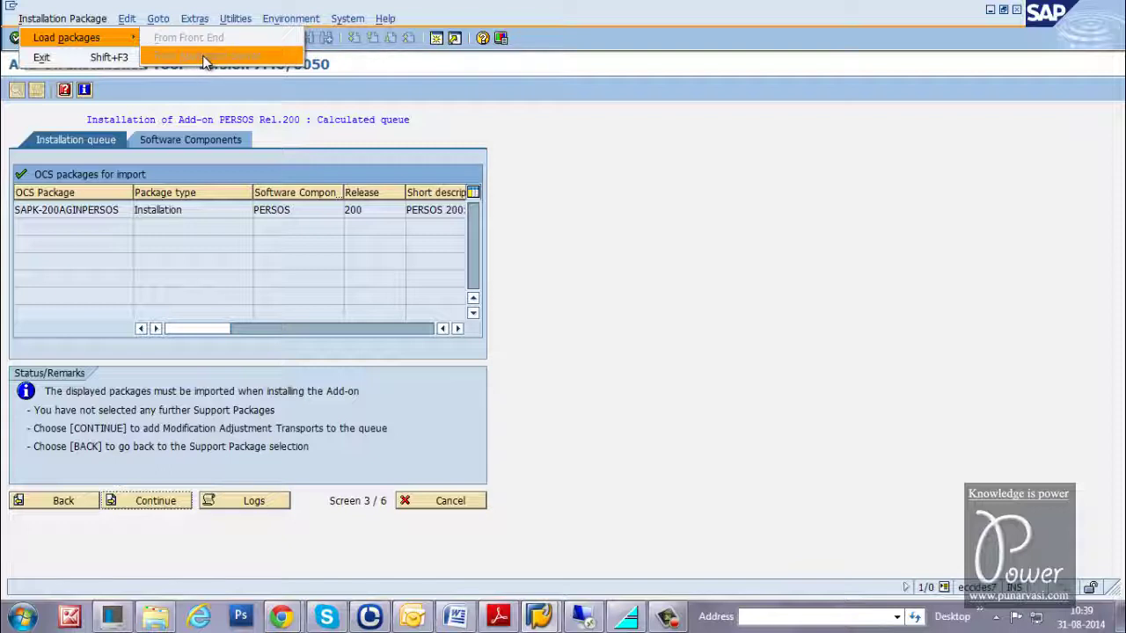
click(641, 367)
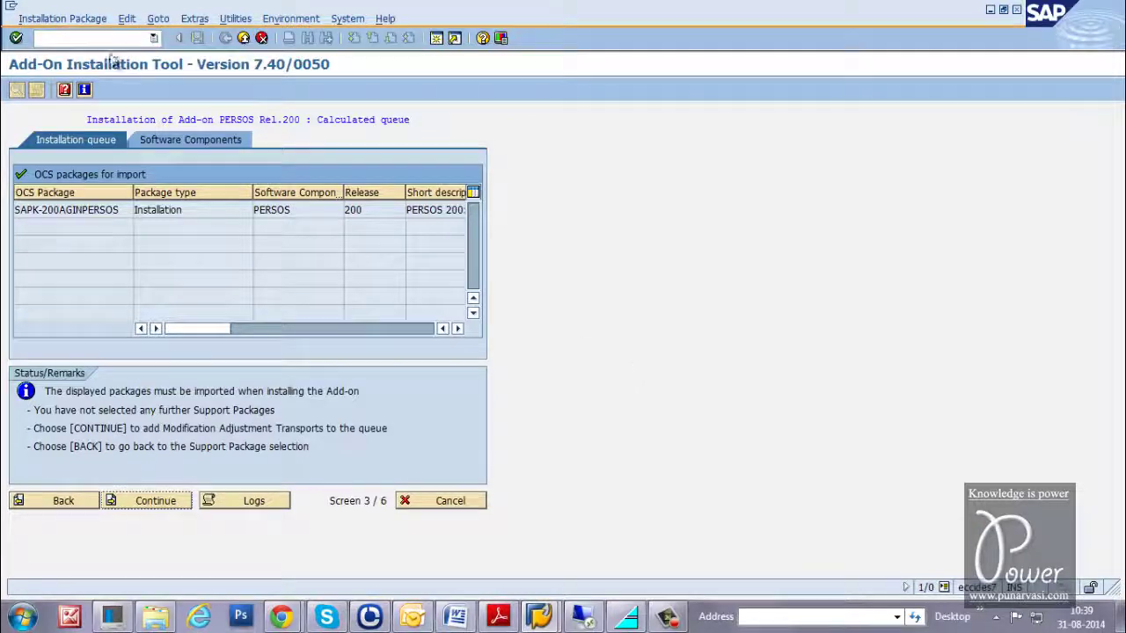
Go back to the add-on selection, request loading packages from the EPS inbox, and decline the upload.
click(85, 503)
click(71, 508)
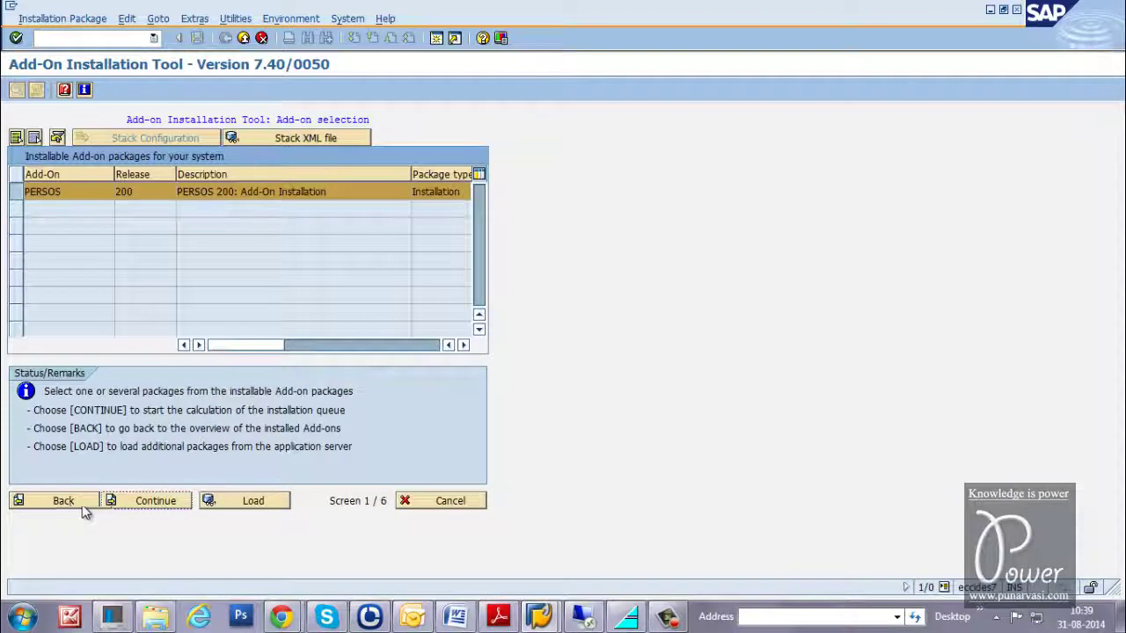
click(248, 503)
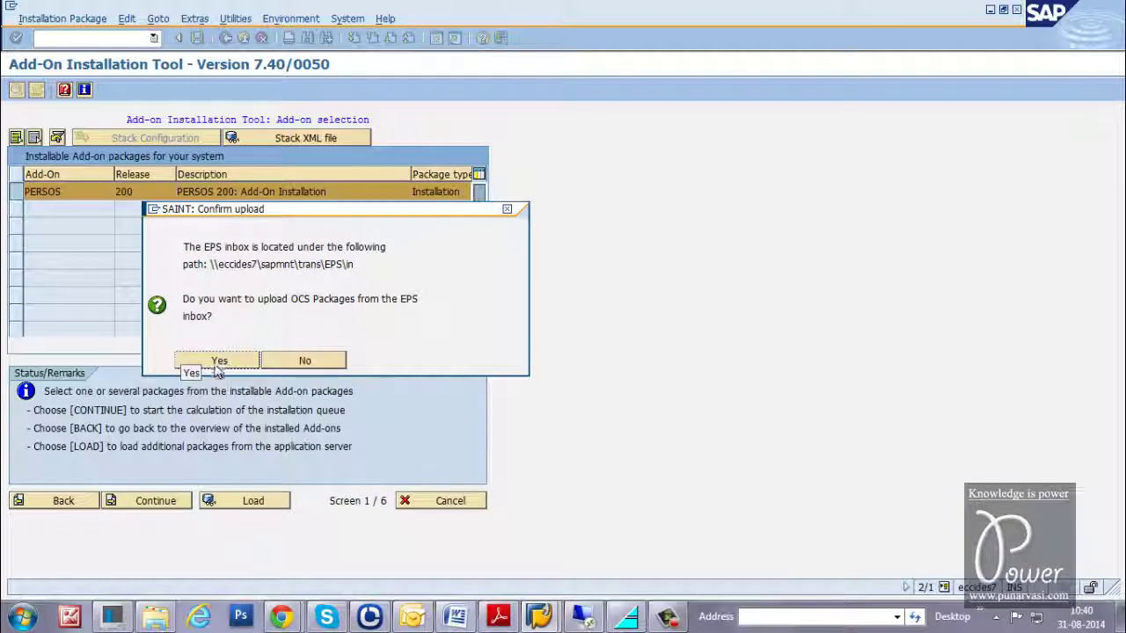
click(306, 362)
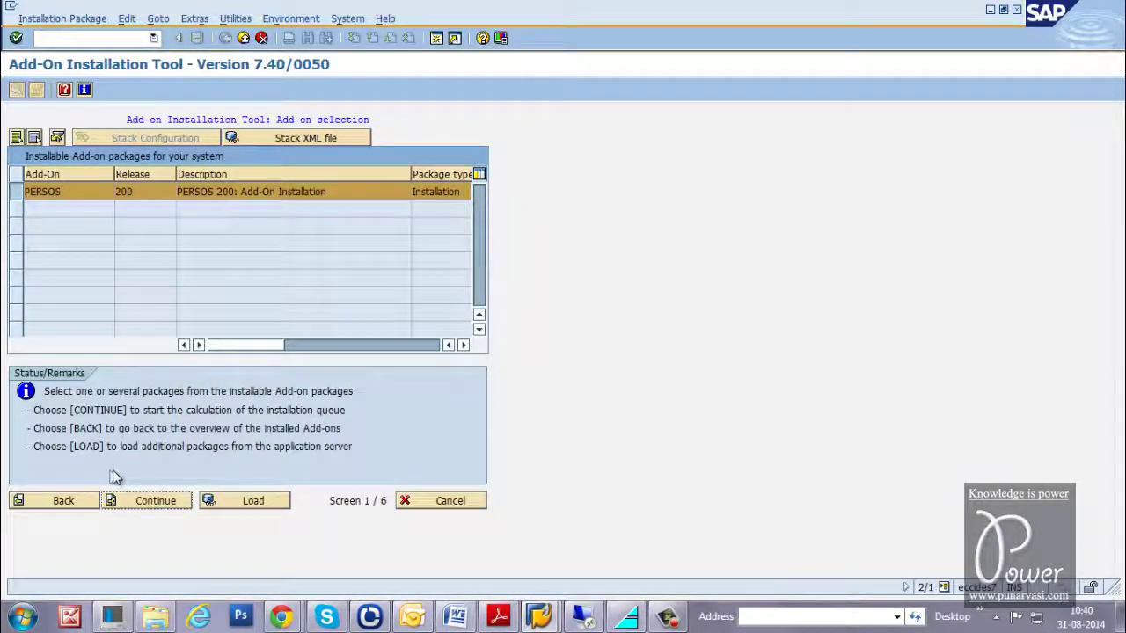
Restart the installation from the installed add-ons overview, select PERSOS release 200, and calculate its queue without additional Support Packages.
click(70, 501)
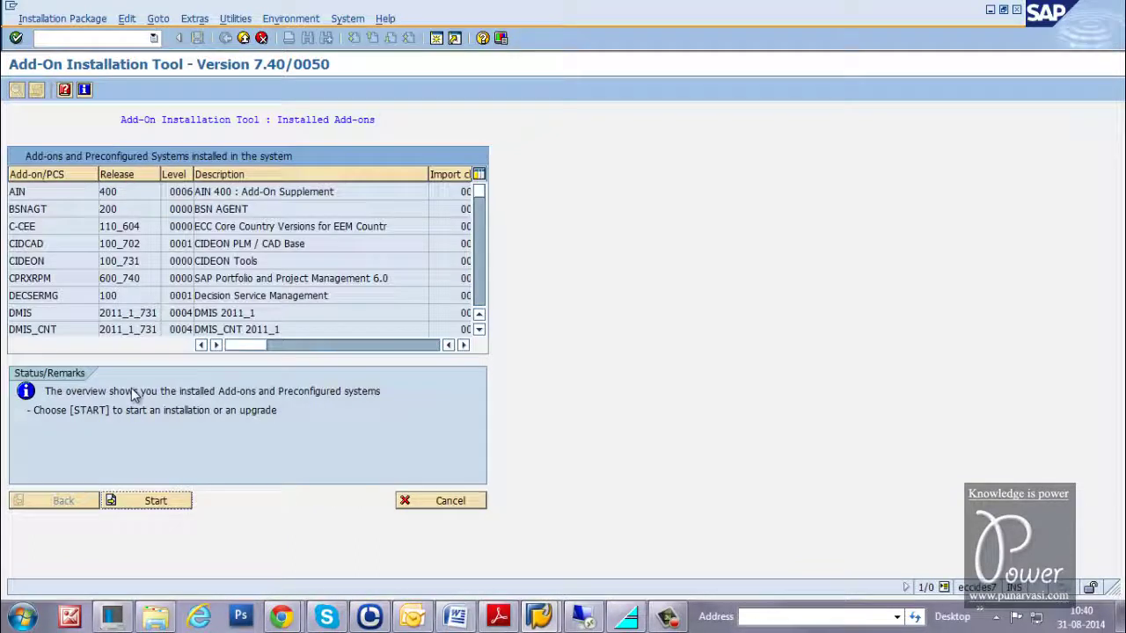
click(163, 509)
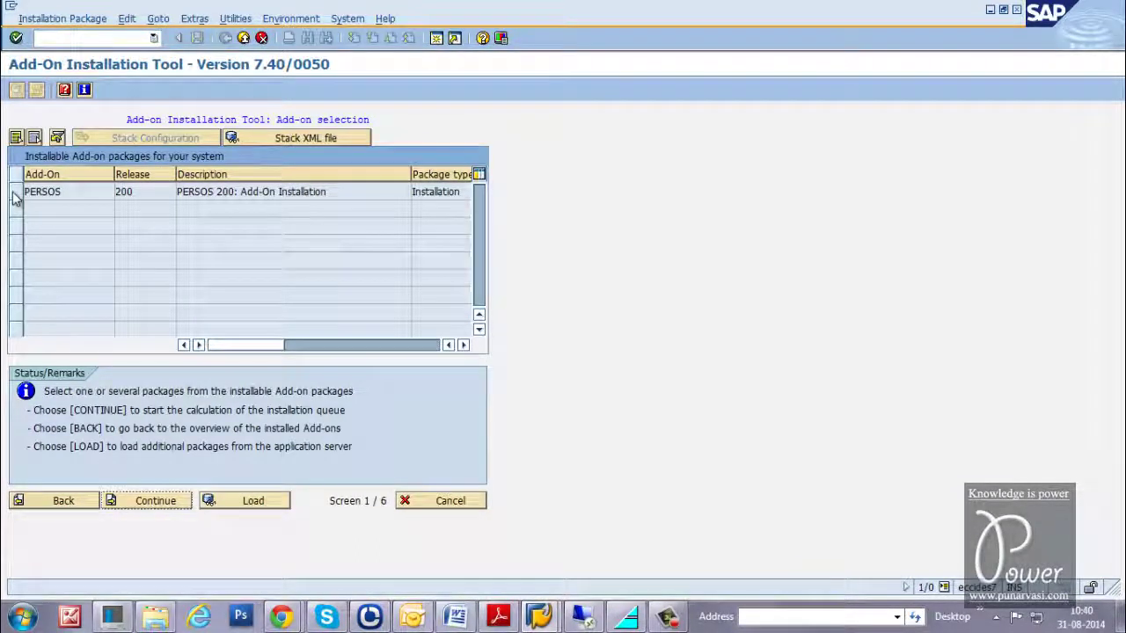
click(14, 192)
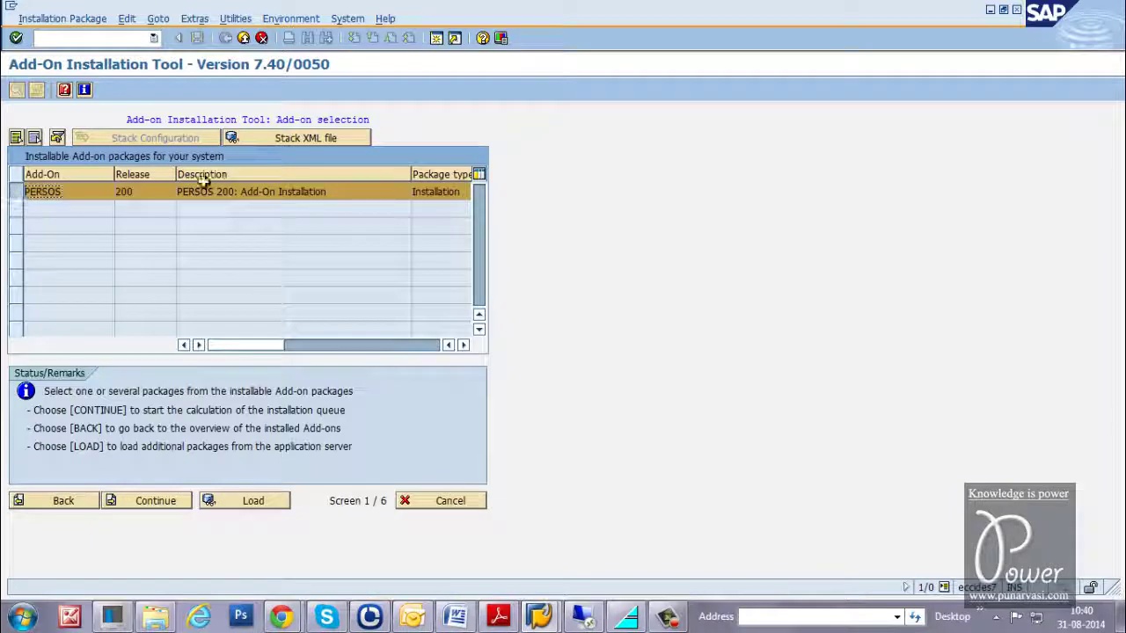
click(155, 503)
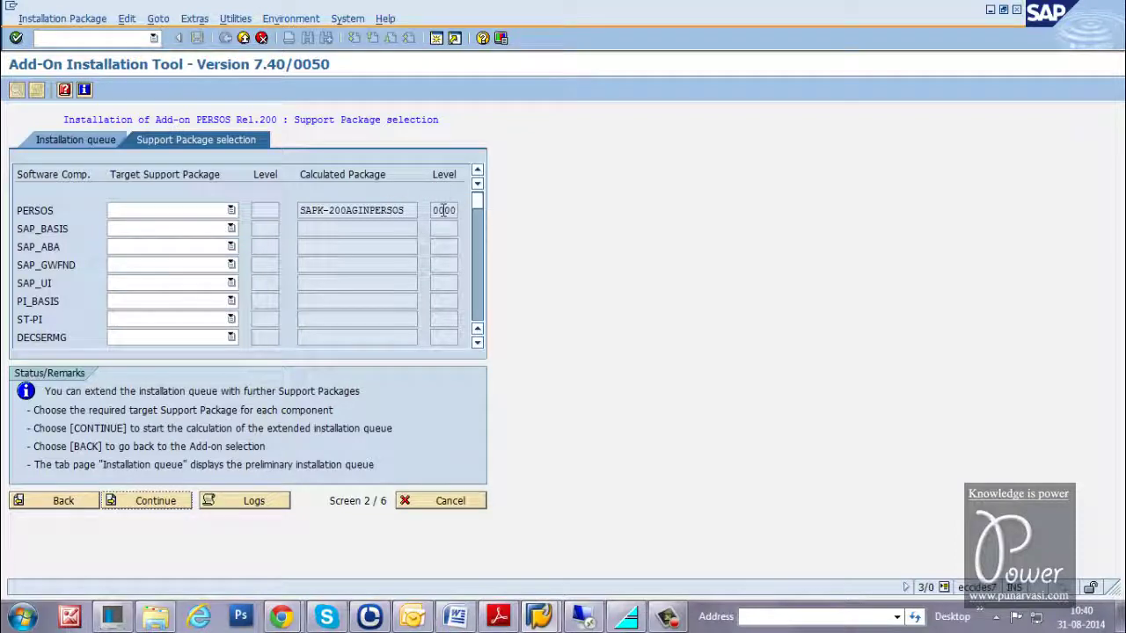
click(152, 502)
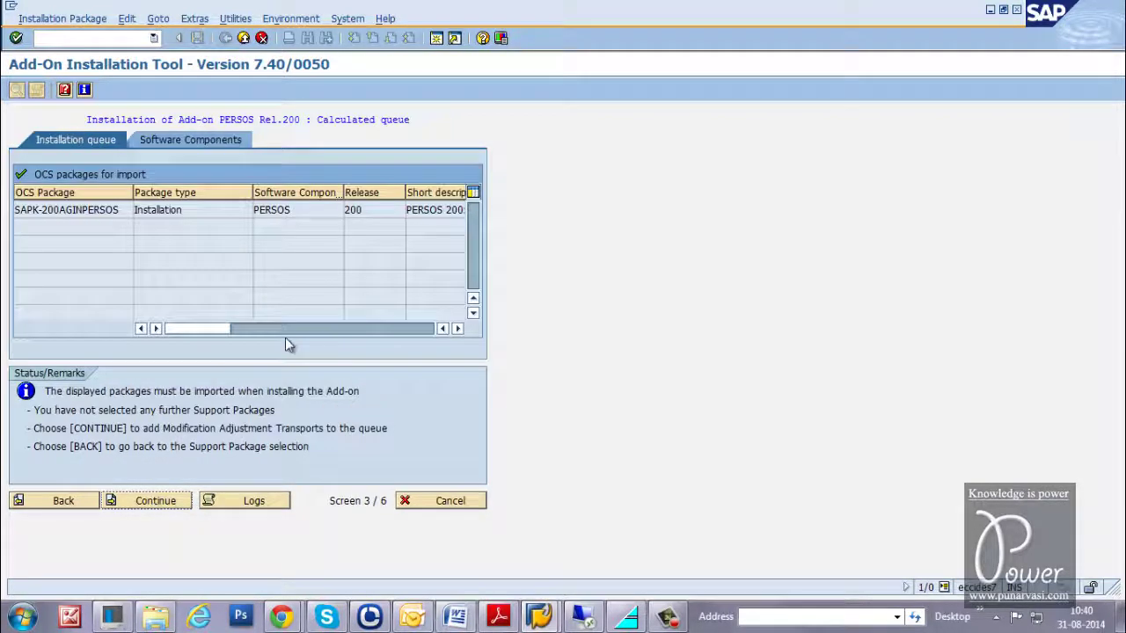
Proceed without modification adjustment transports, confirm the SAP Notes, inspect the import start options, and cancel.
click(145, 504)
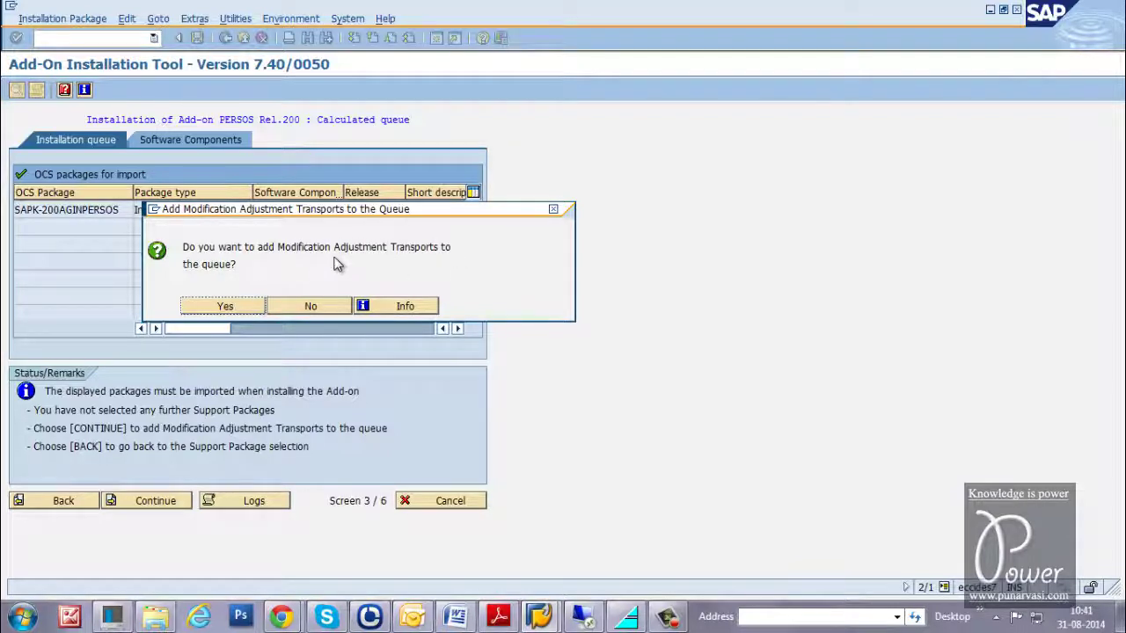
click(305, 312)
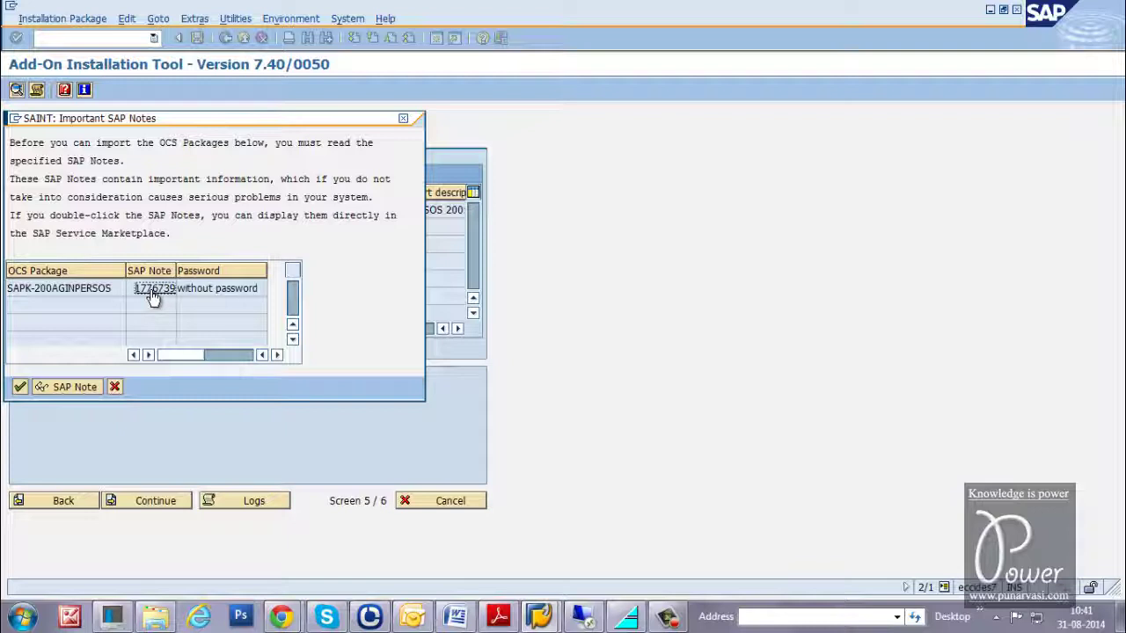
click(19, 388)
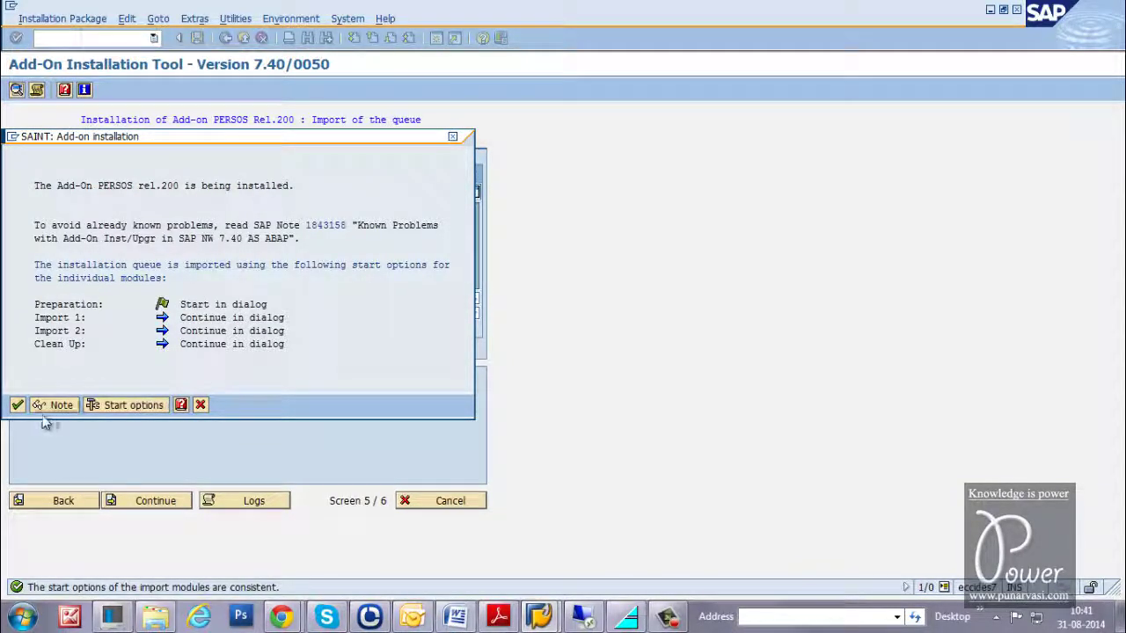
click(117, 409)
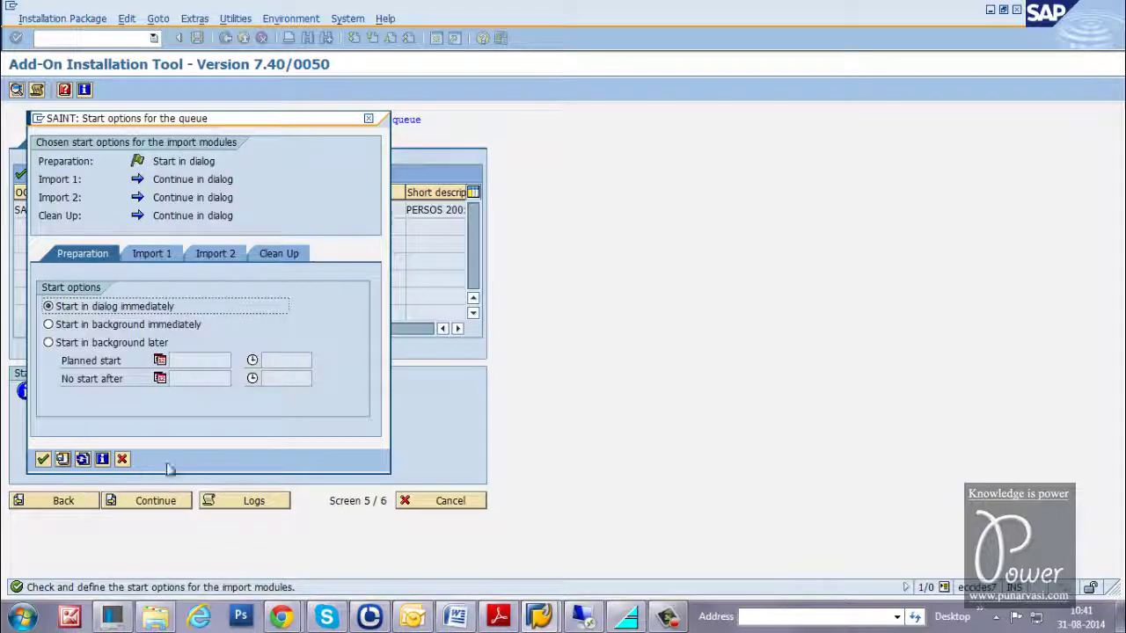
click(121, 459)
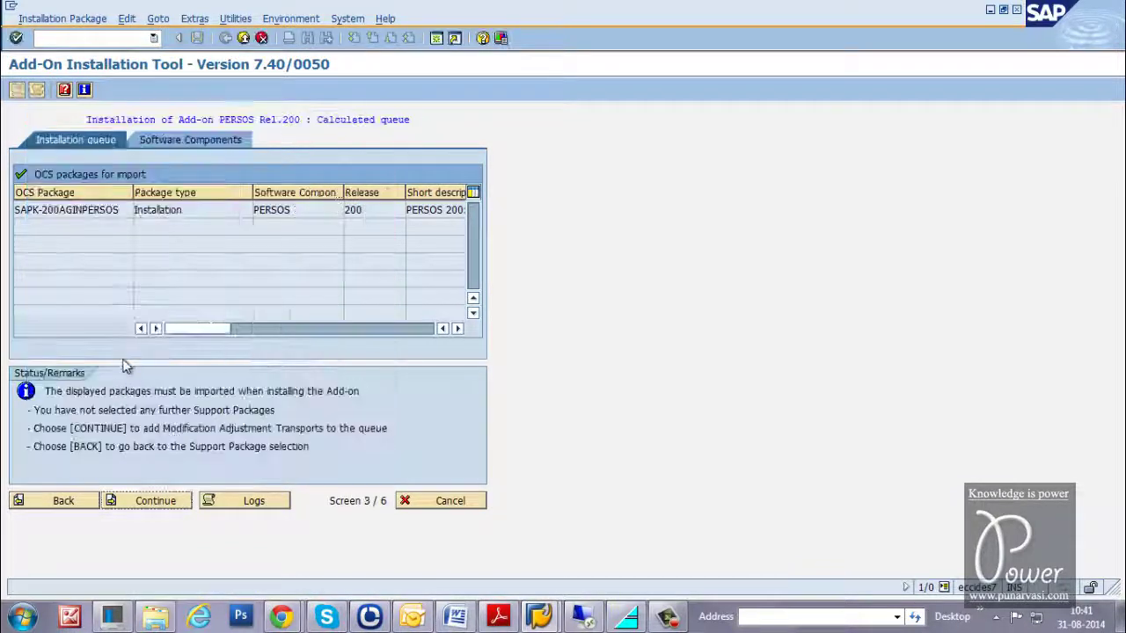
Import the PERSOS 200 queue in dialog without modification adjustment transports, confirming the SAP Notes, and finish the installation.
click(163, 506)
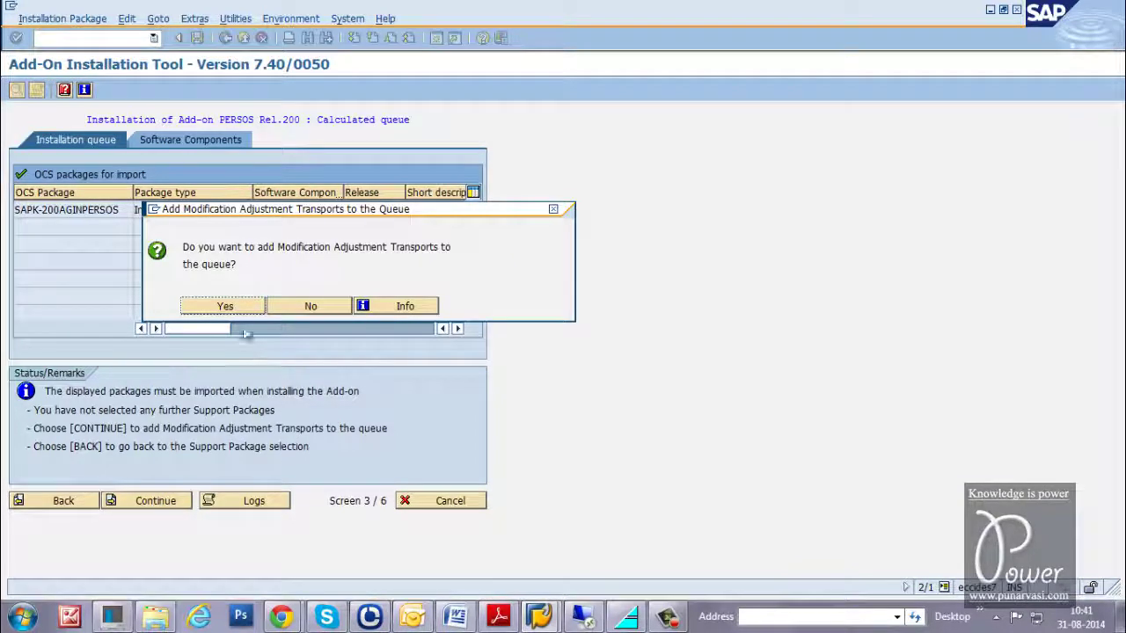
click(289, 310)
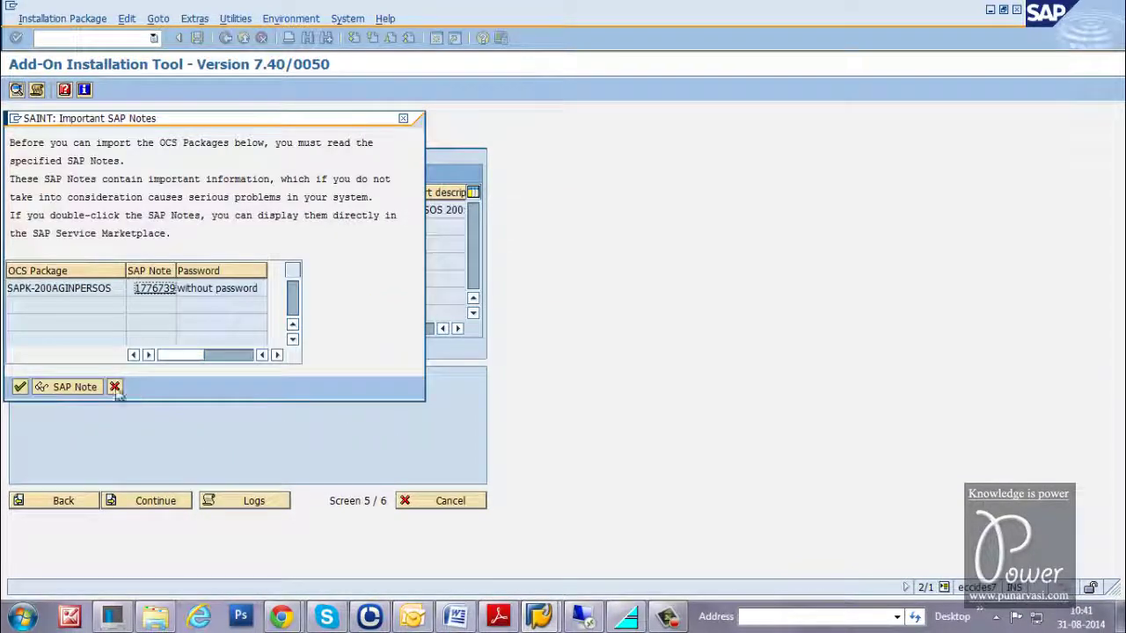
click(19, 388)
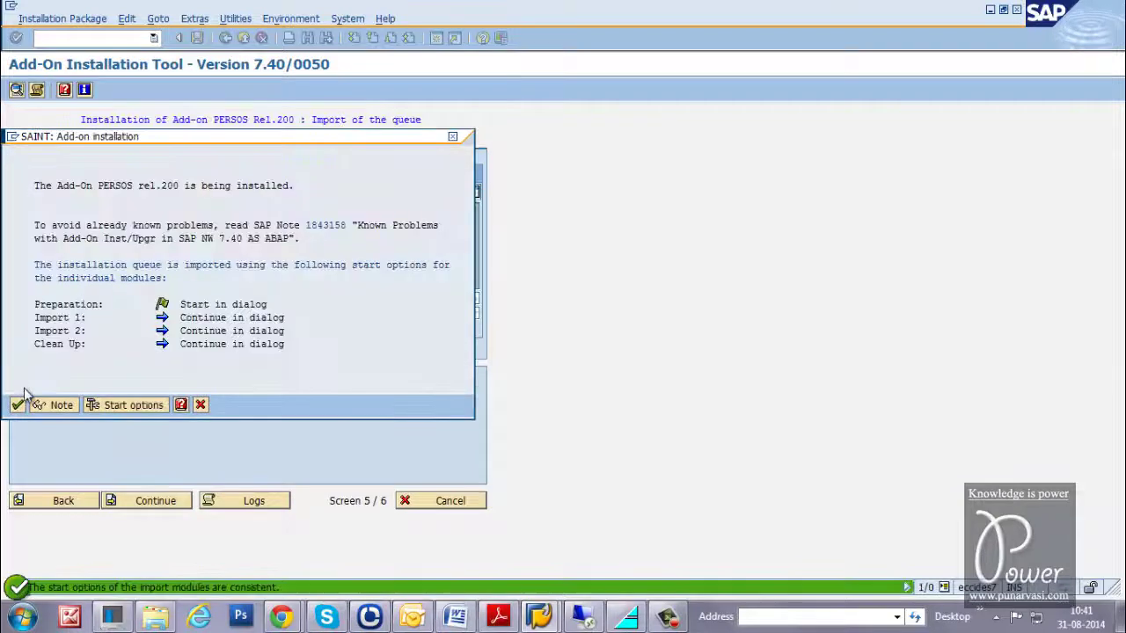
click(15, 408)
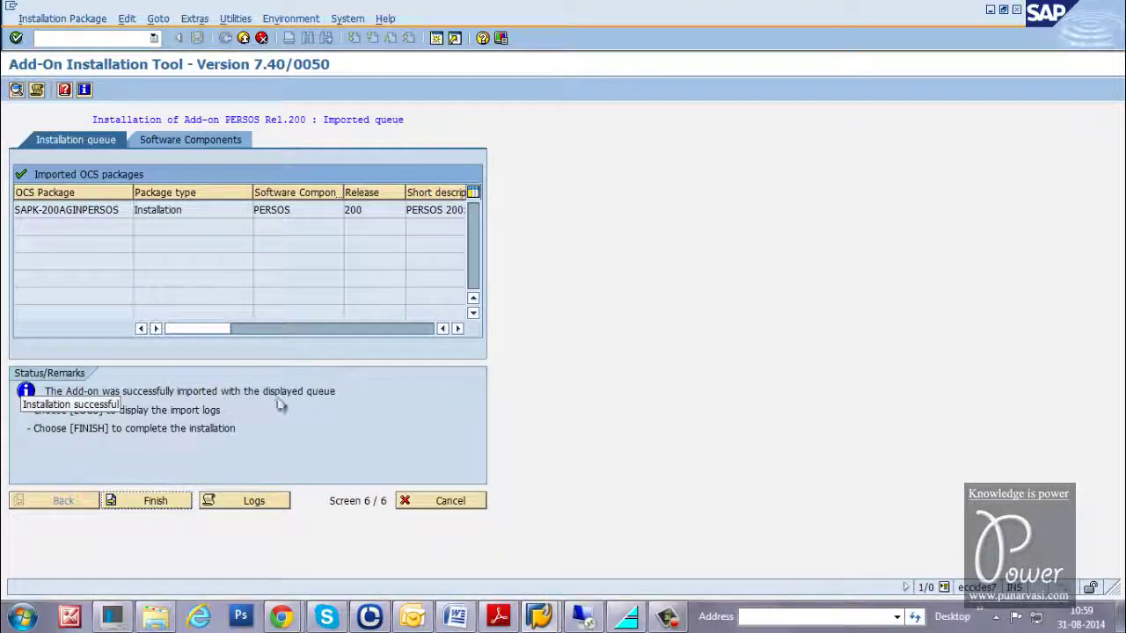
click(420, 414)
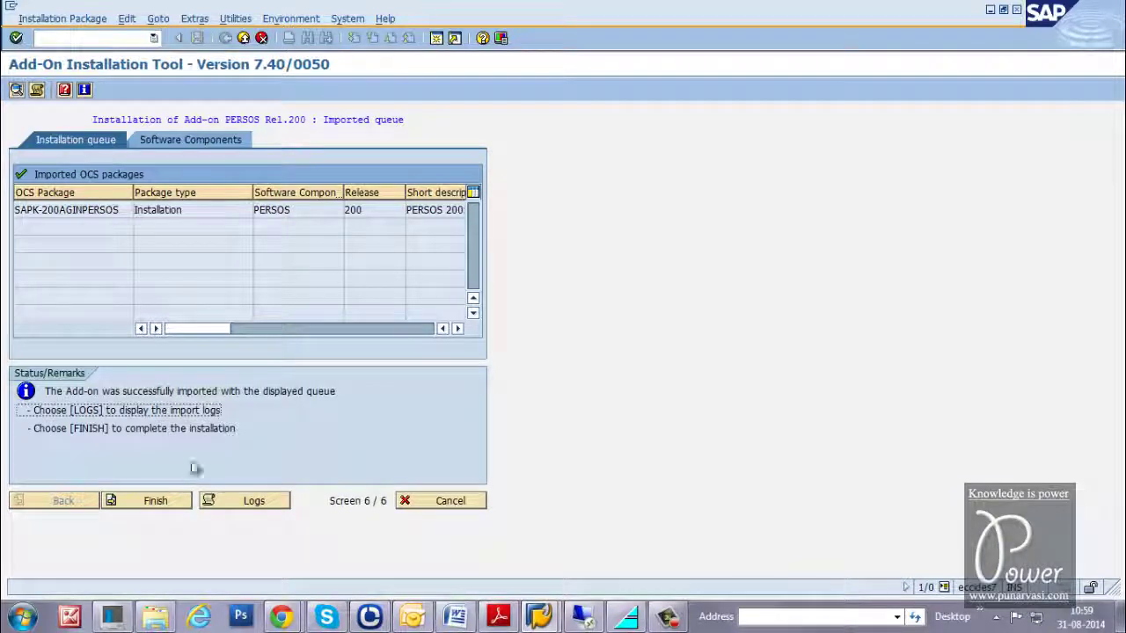
click(154, 501)
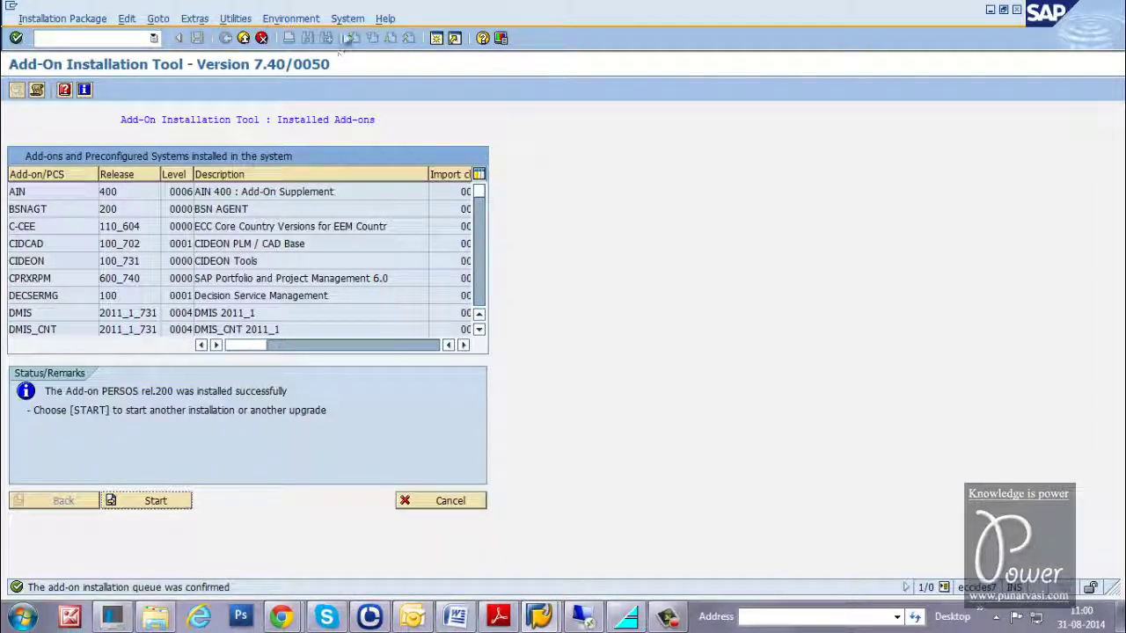
Open the list of installed software components from the system status and look through it.
click(348, 18)
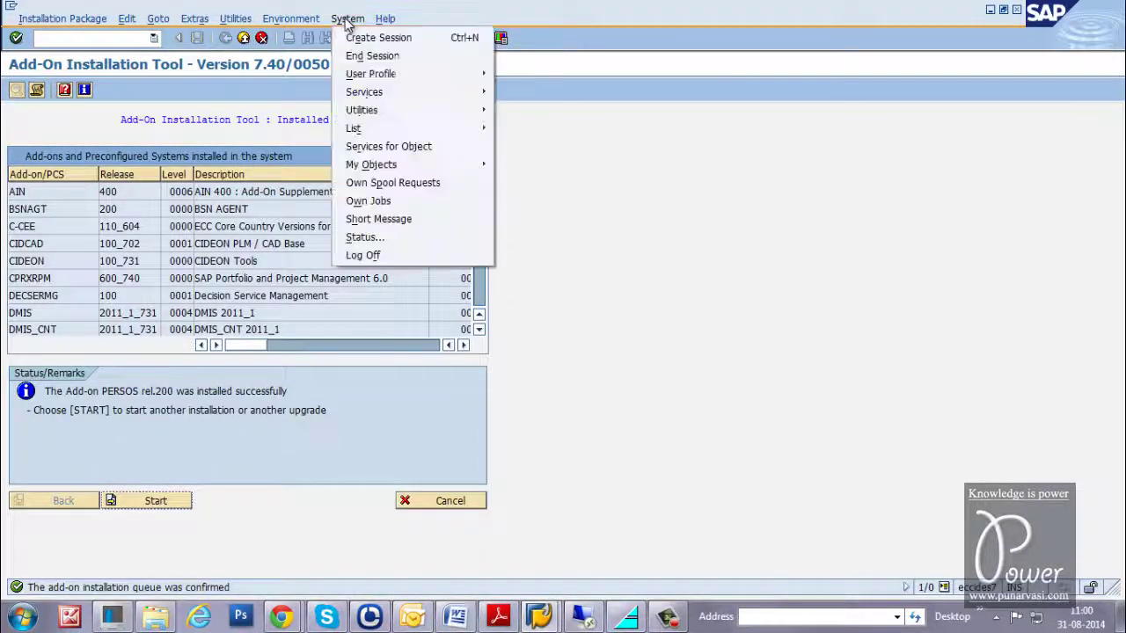
click(371, 236)
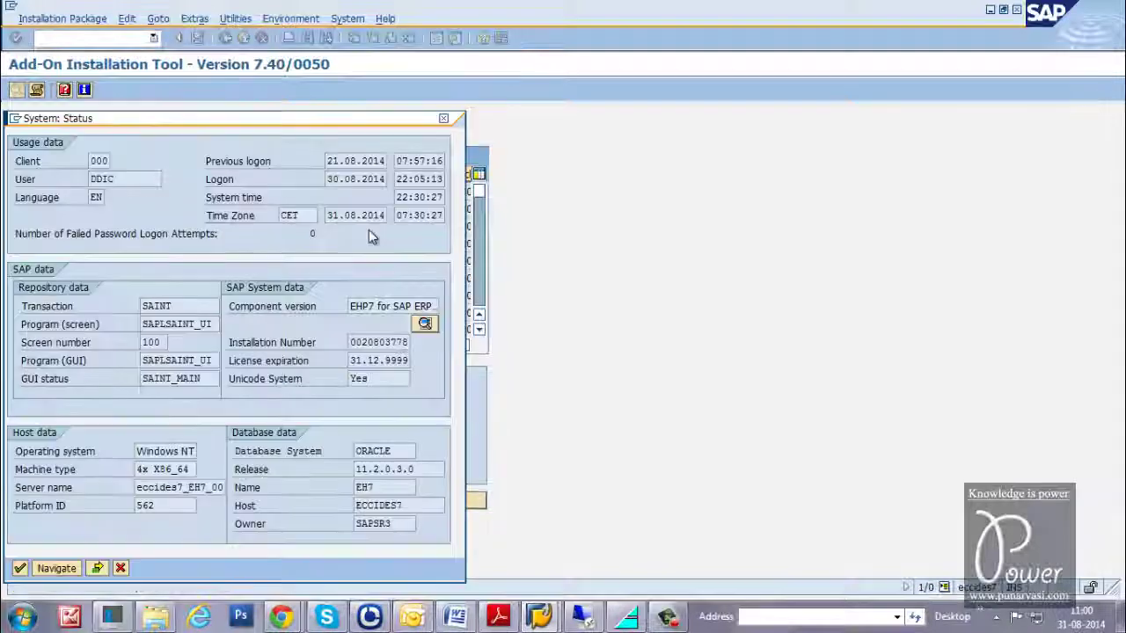
click(423, 324)
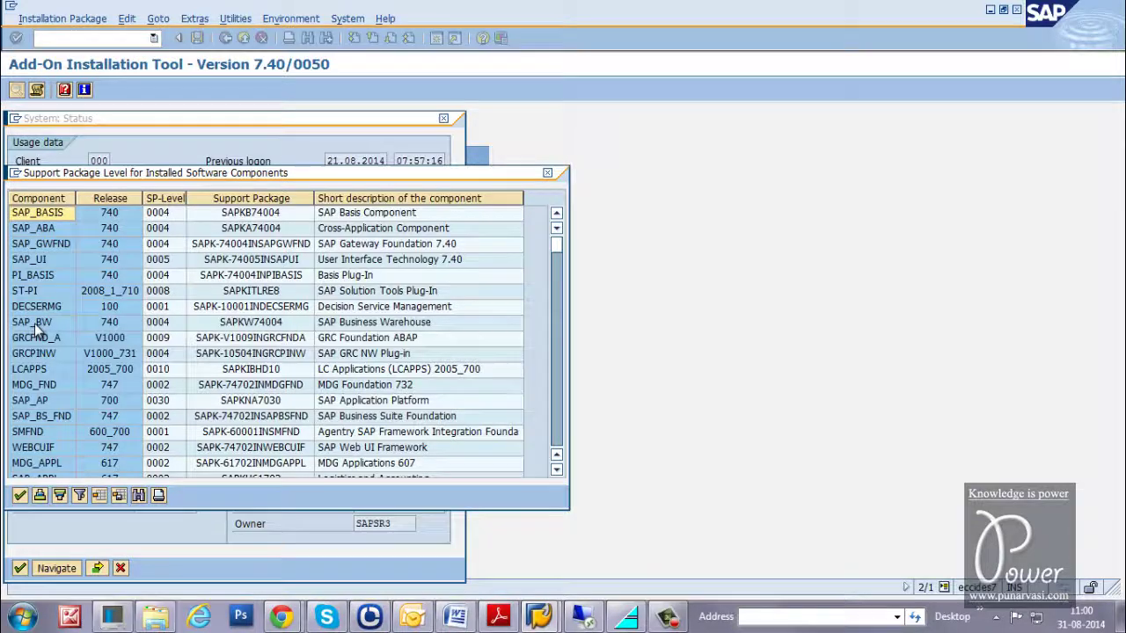
scroll(35, 325, down, 3)
scroll(34, 322, down, 15)
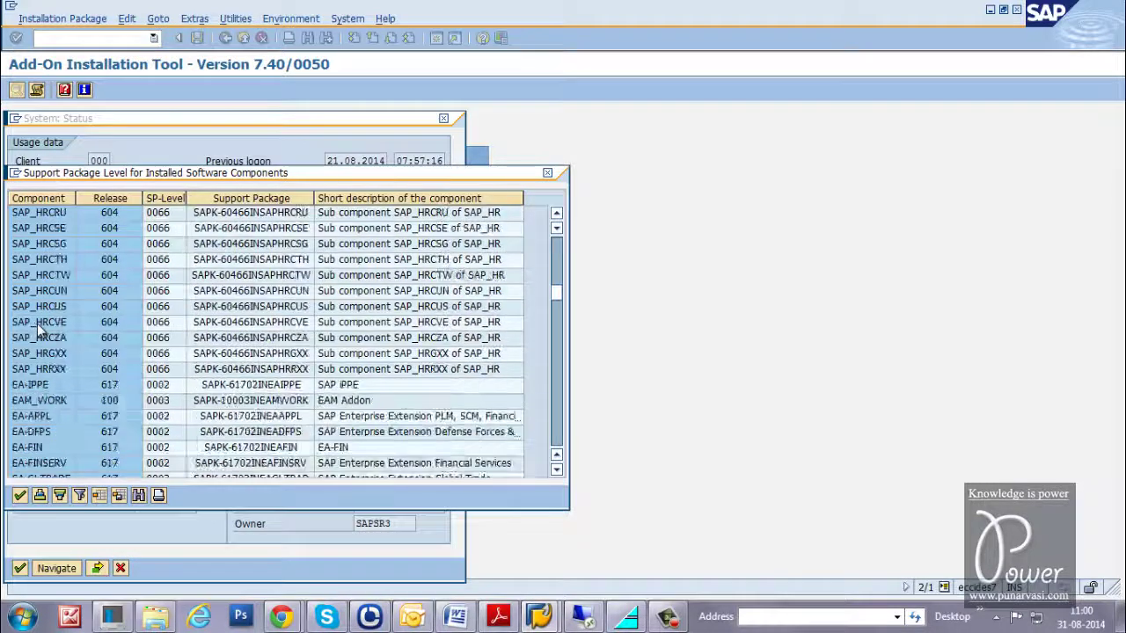
Search the installed software components for "pers".
click(138, 497)
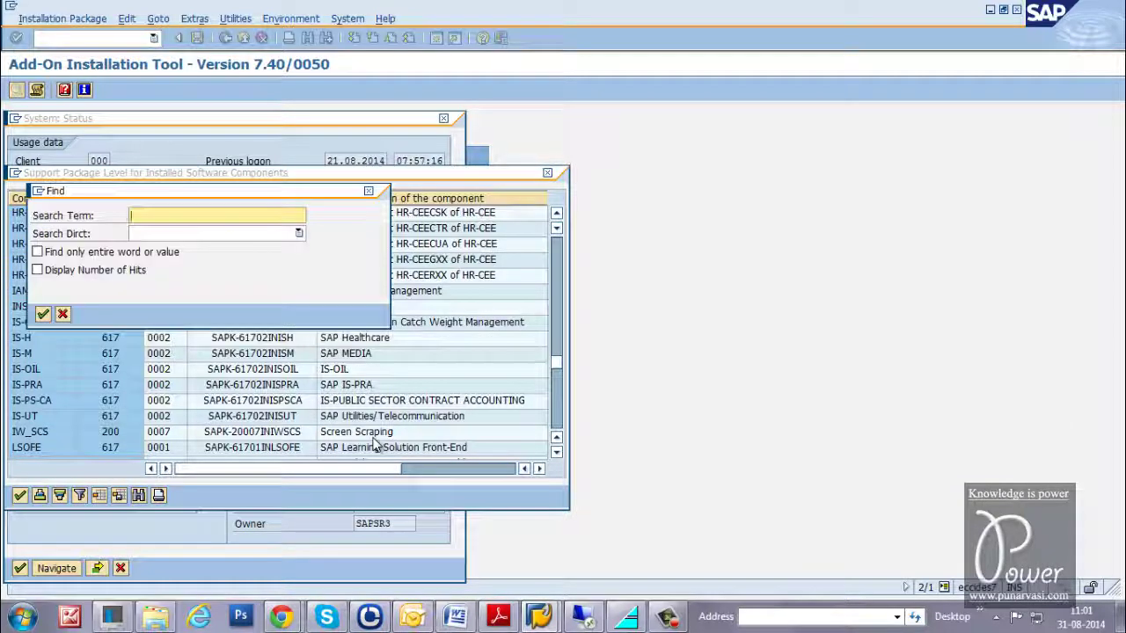
text(pers)
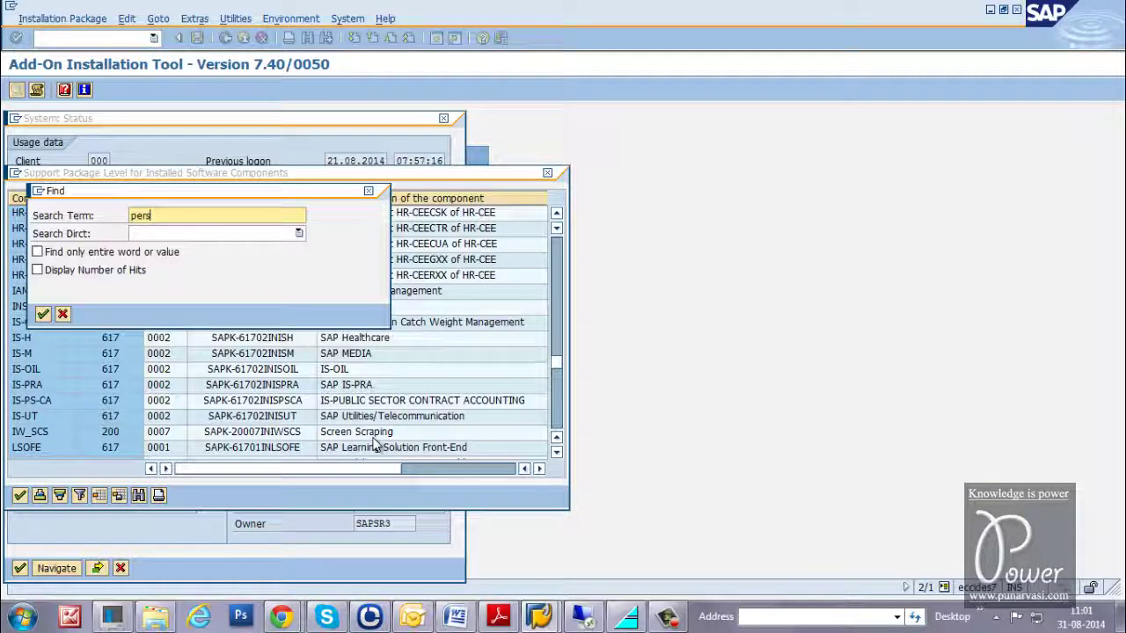
click(42, 315)
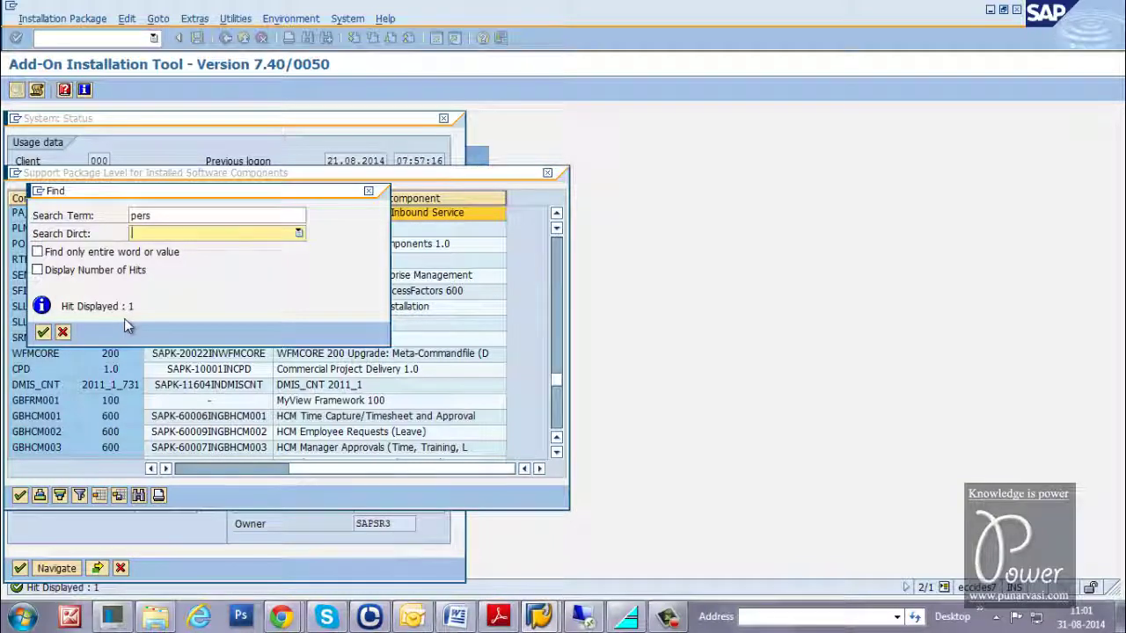
Search the installed components for "personas", uncover and check the PERSOS row, and close the search and the component list.
click(195, 218)
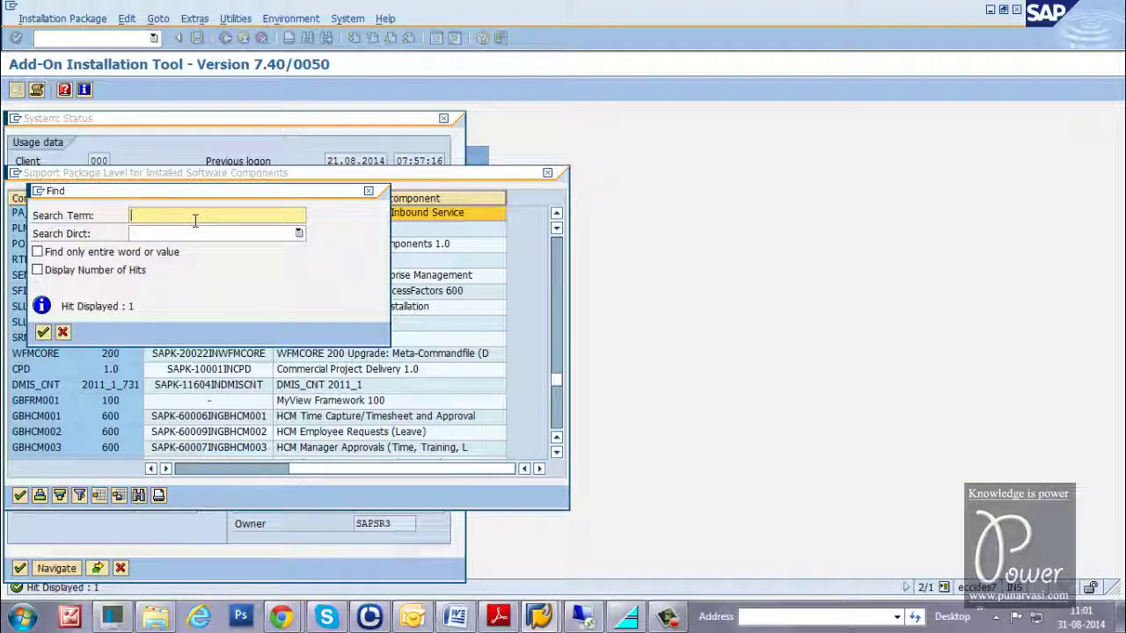
text(personas)
key(Return)
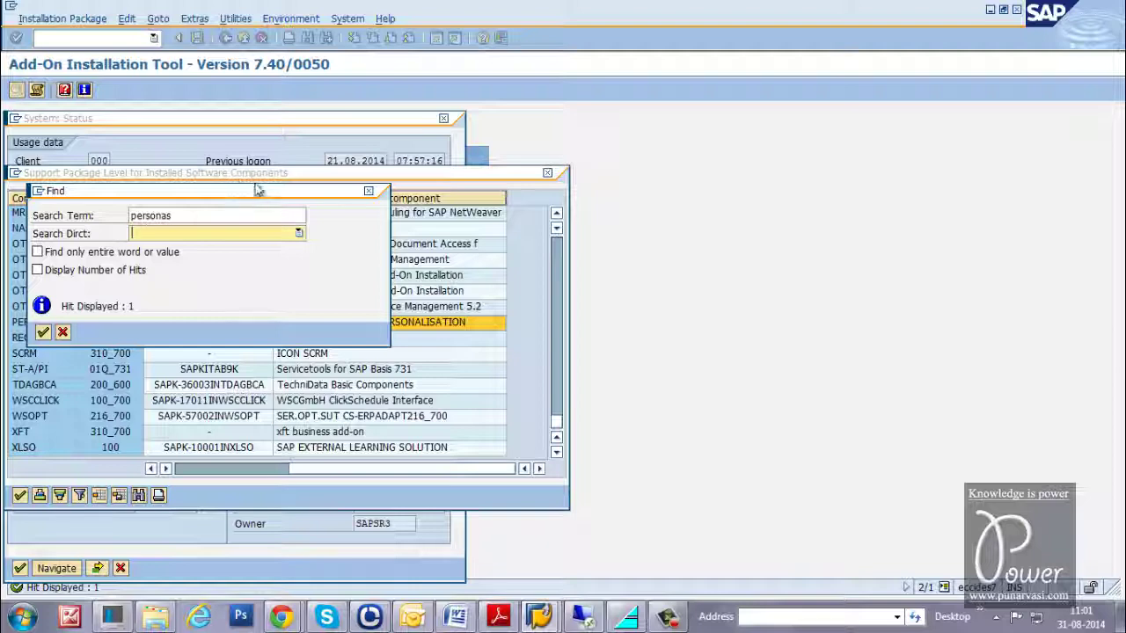
drag(283, 196, 409, 353)
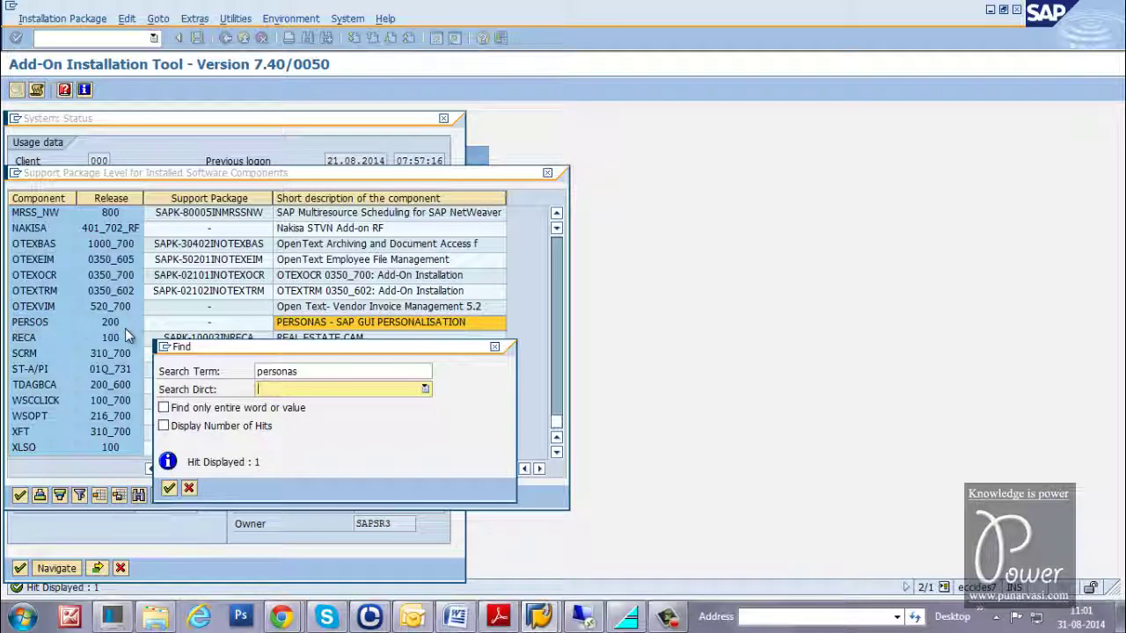
click(169, 488)
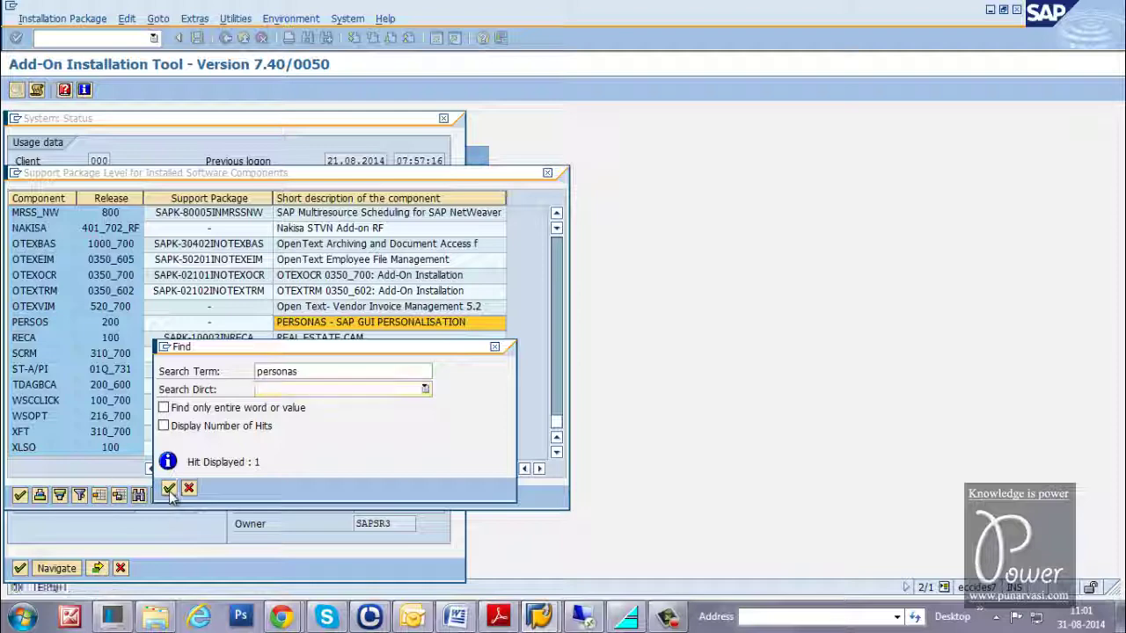
click(494, 347)
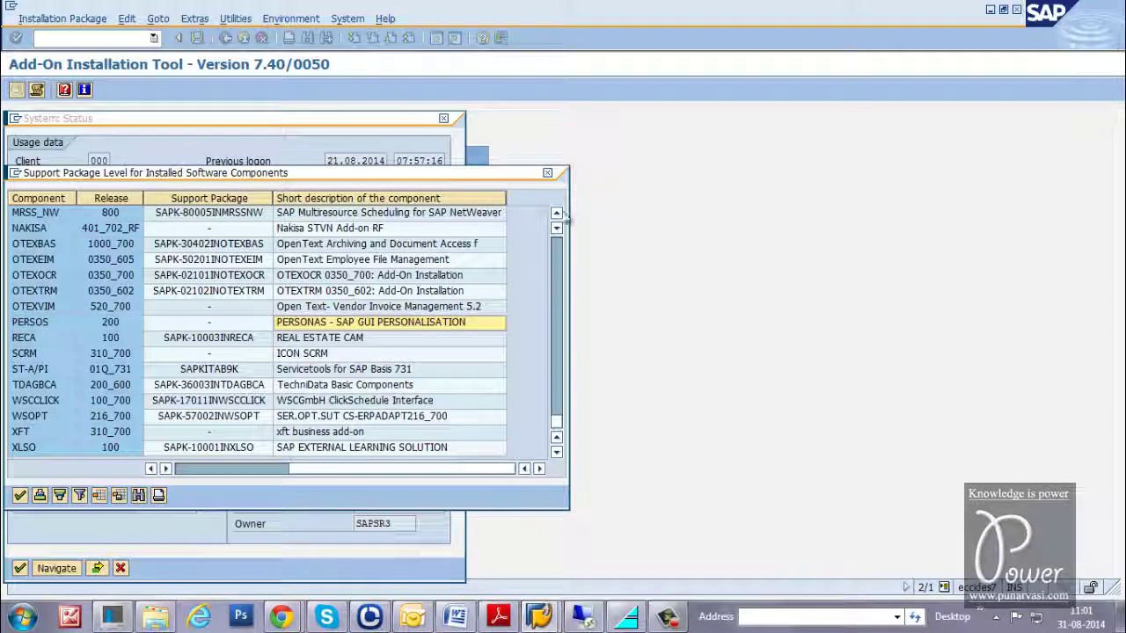
click(547, 173)
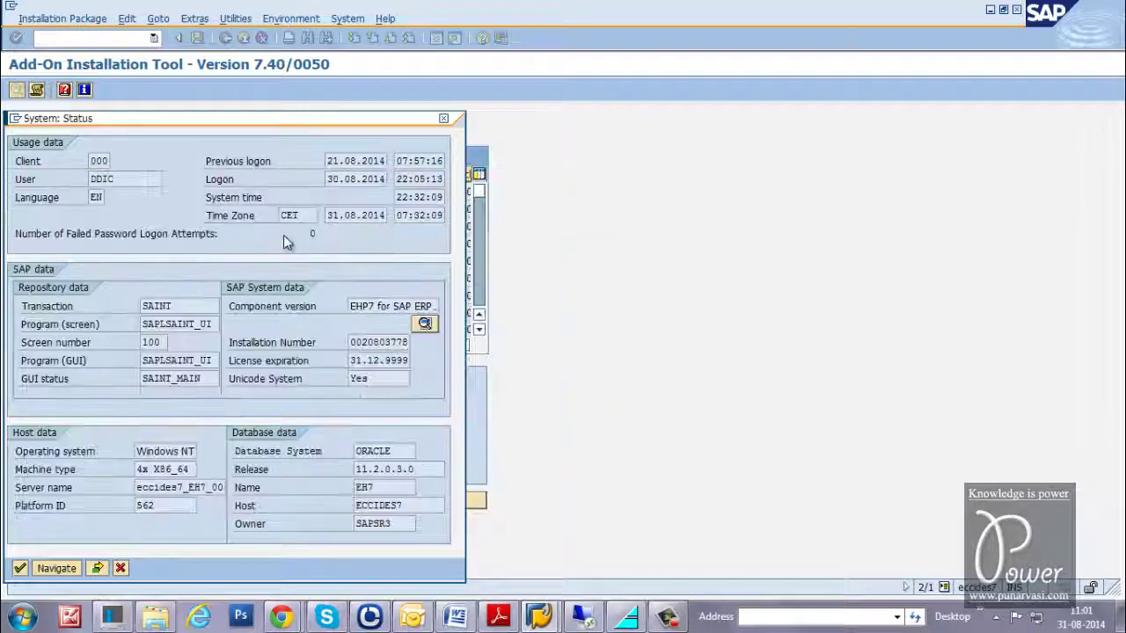